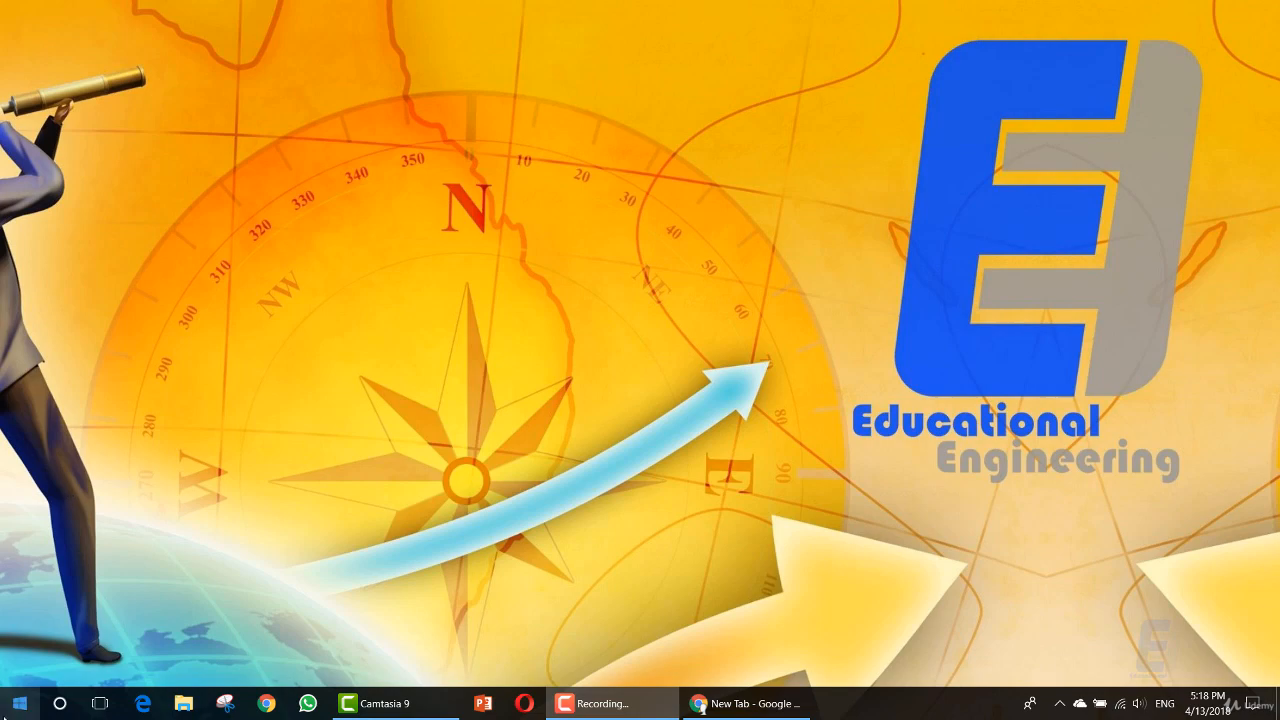
Launch Altium Designer and dismiss its startup dialog.
left_click(20, 703)
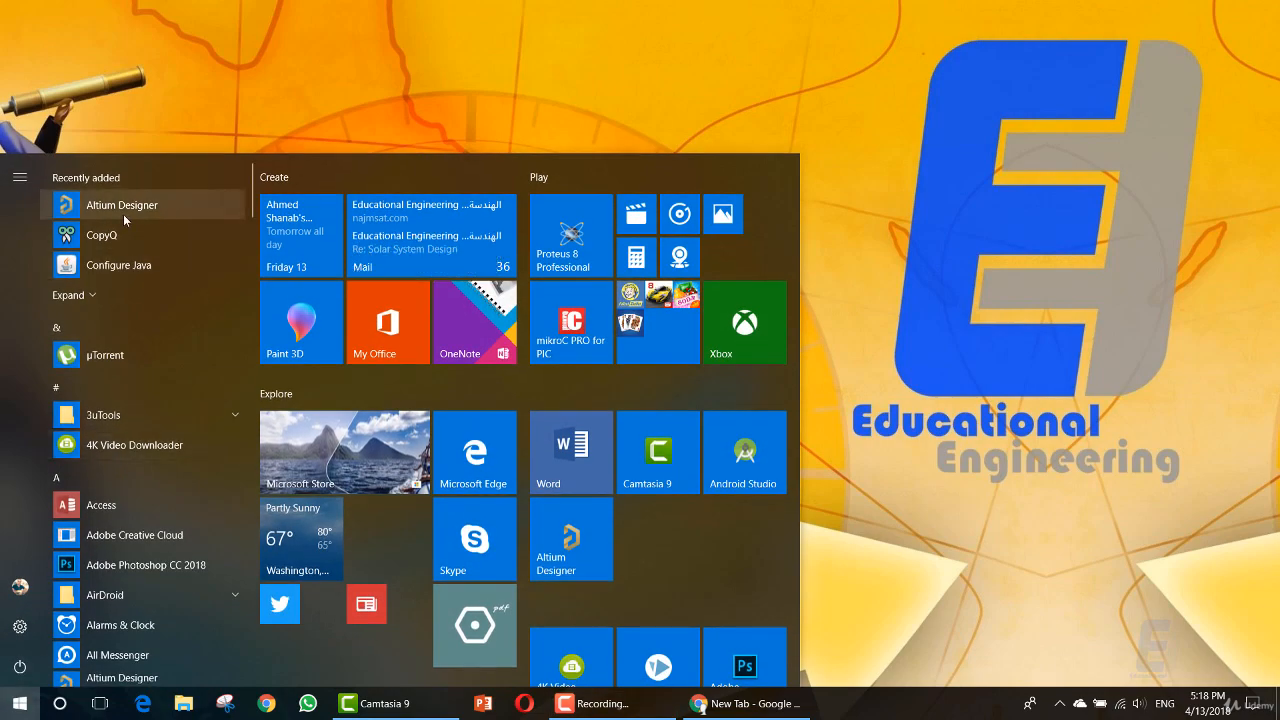
left_click(77, 206)
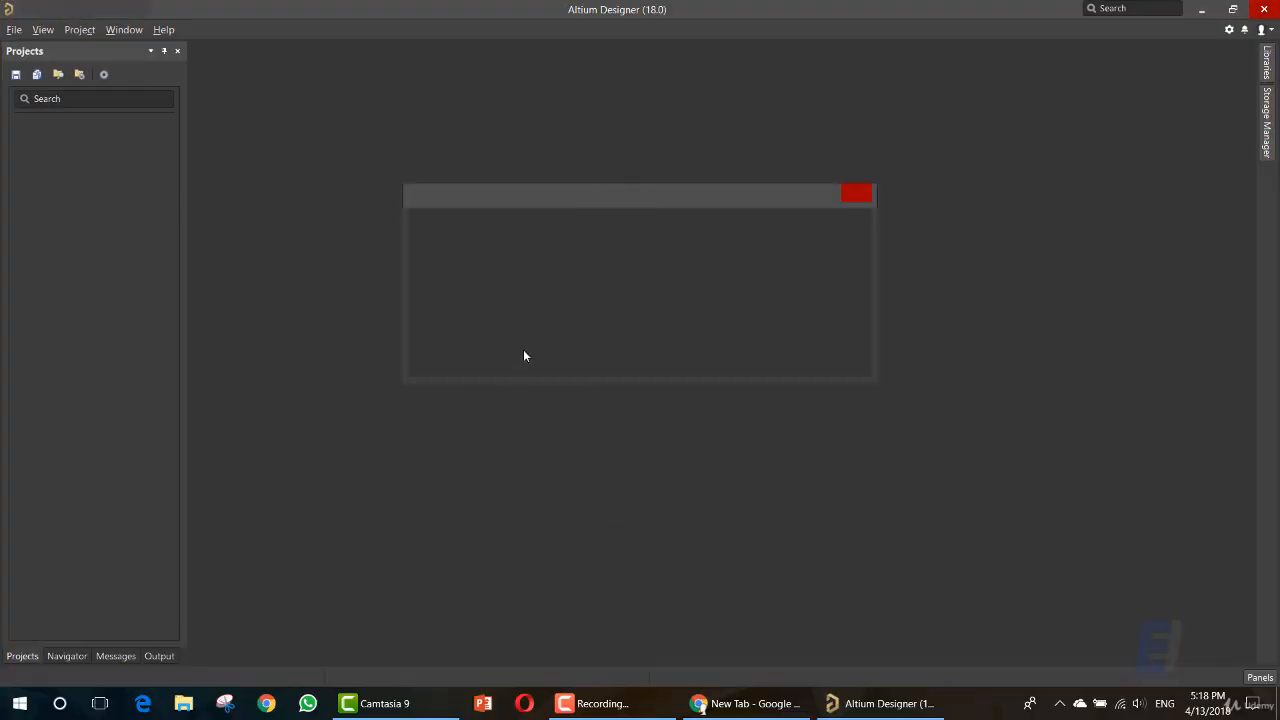
left_click(835, 366)
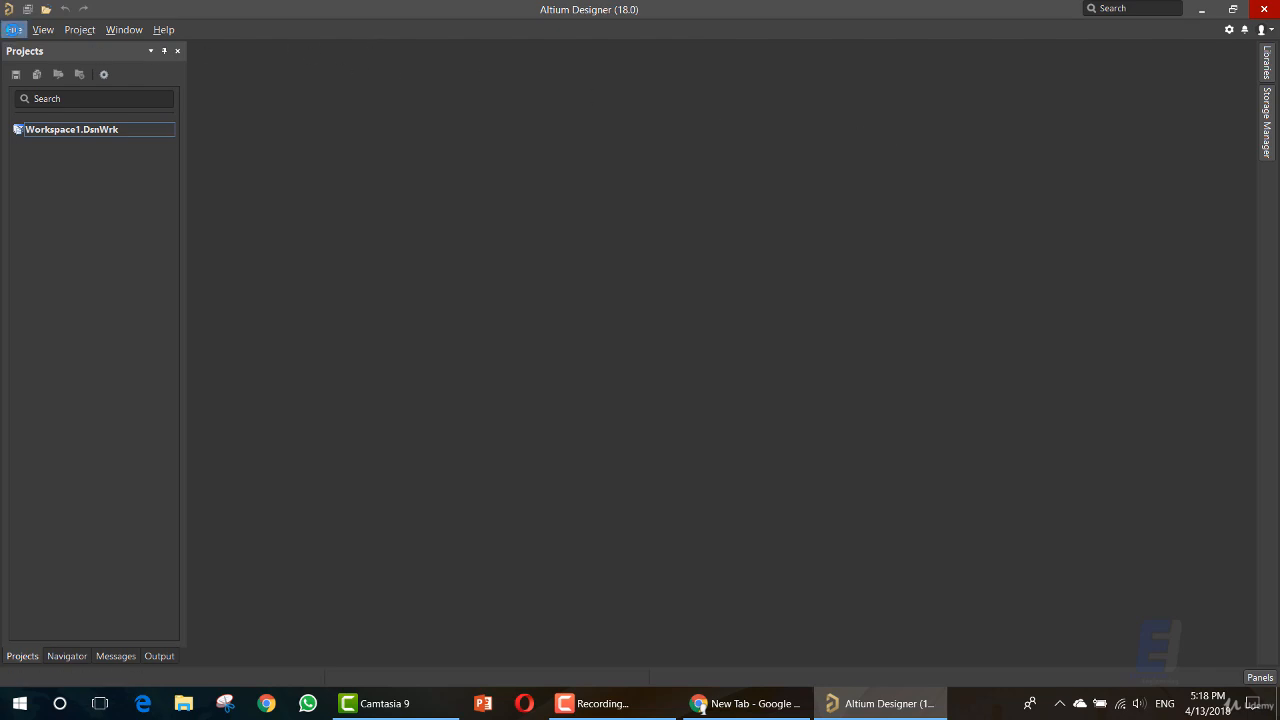
Examine the available application commands and the Libraries, Navigator, Messages, Output and Projects views of the empty workspace.
left_click(14, 29)
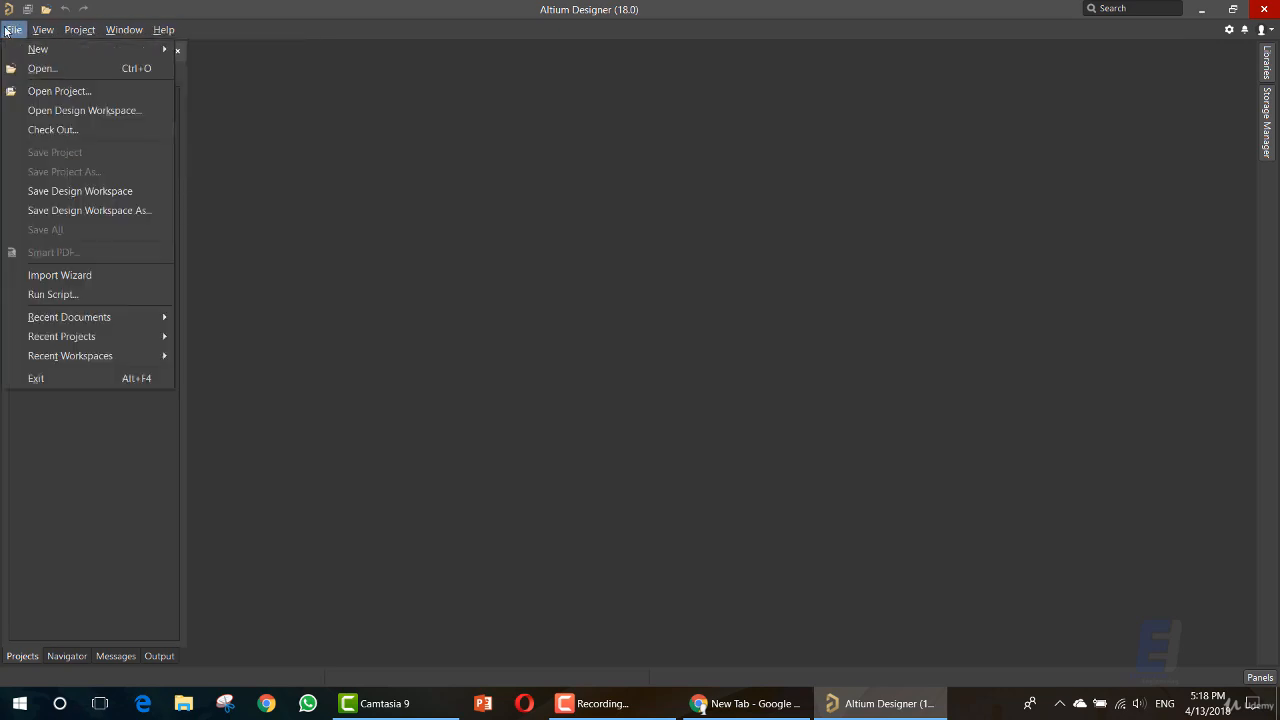
mouse_move(58, 32)
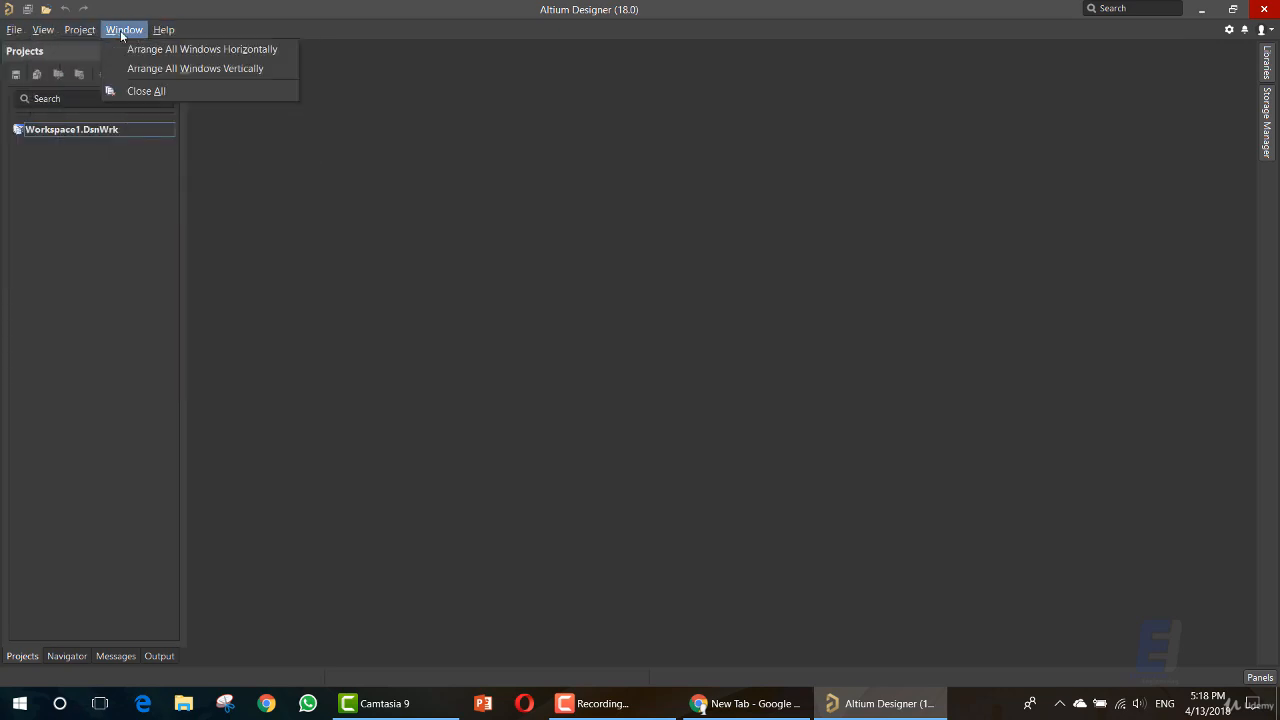
mouse_move(165, 31)
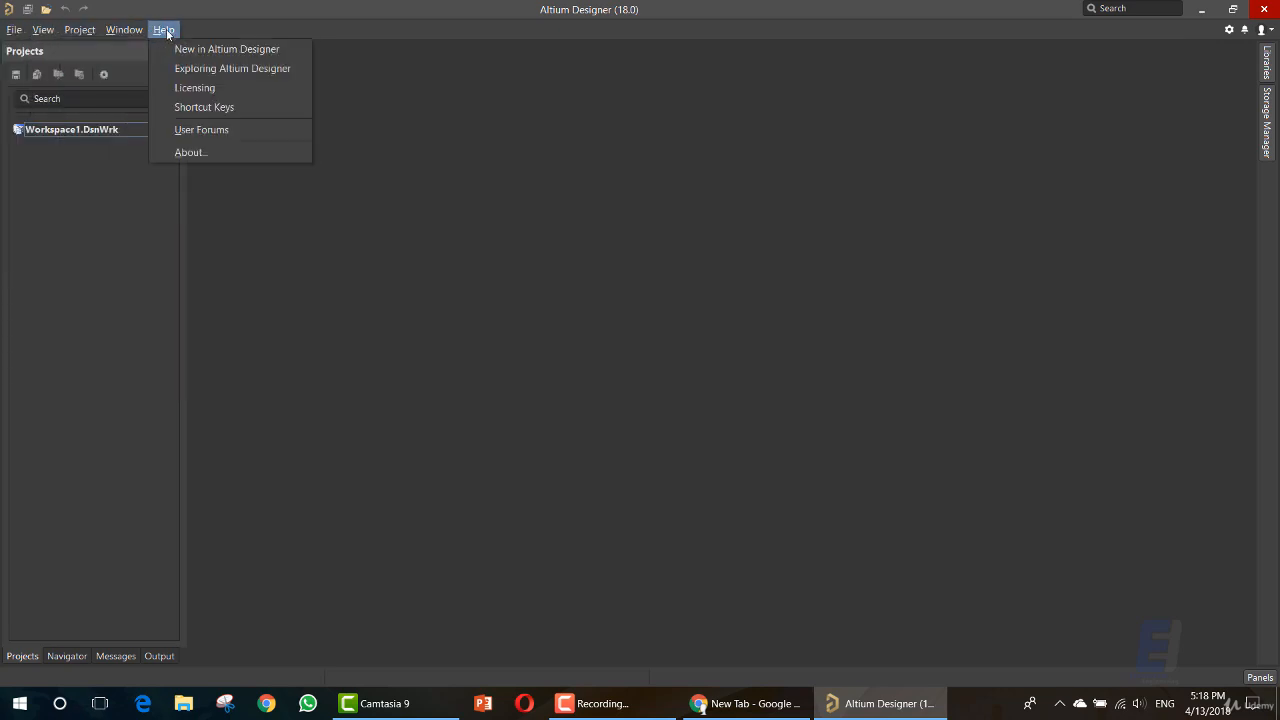
left_click(885, 172)
left_click(1265, 63)
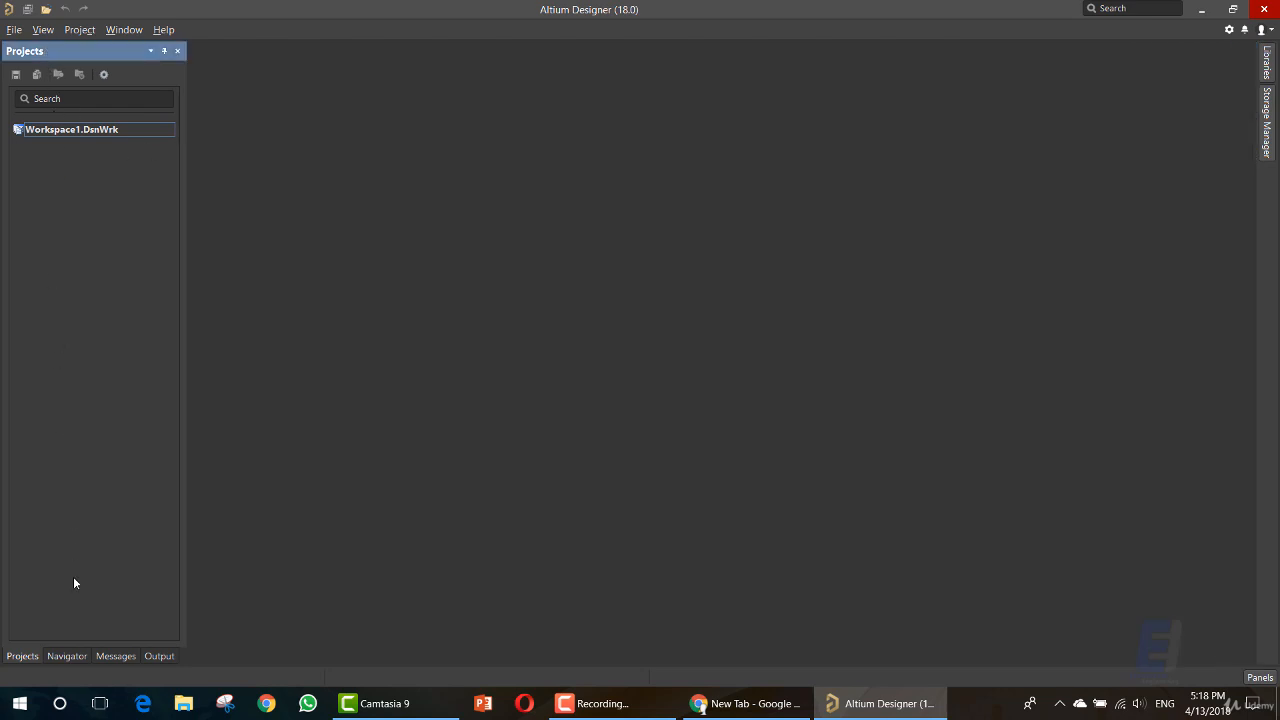
left_click(62, 656)
left_click(116, 656)
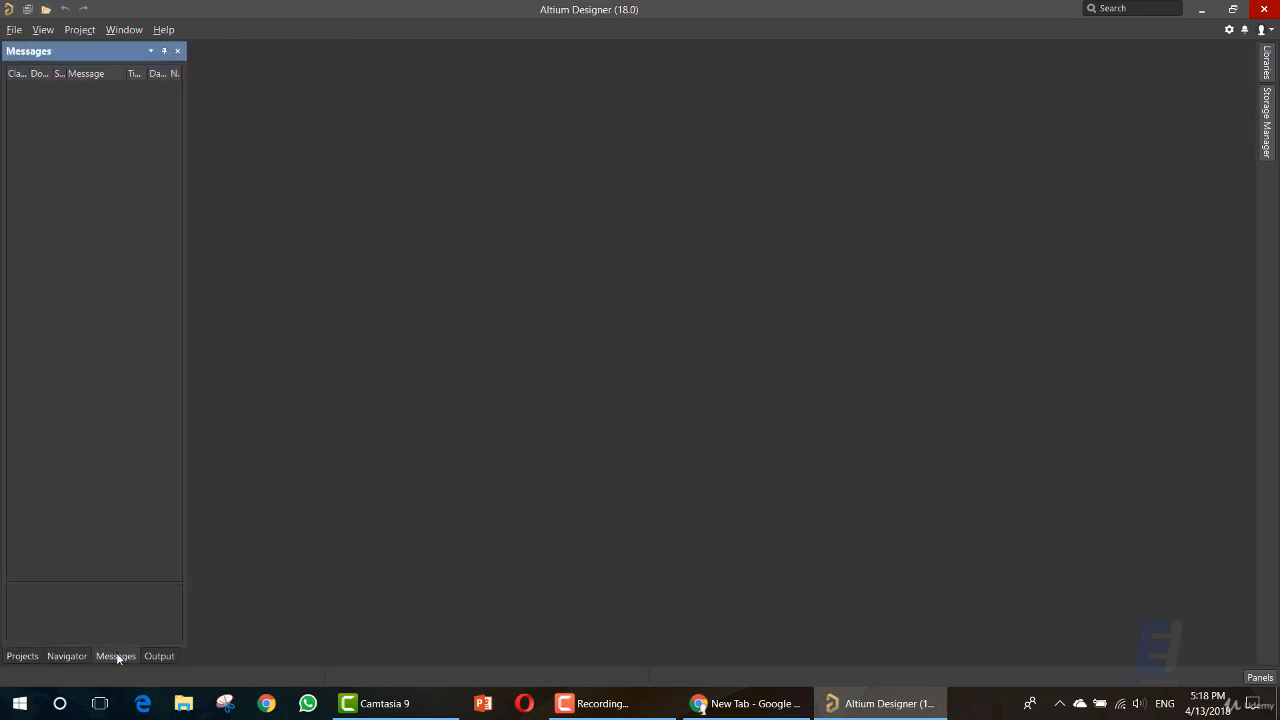
left_click(157, 656)
left_click(23, 658)
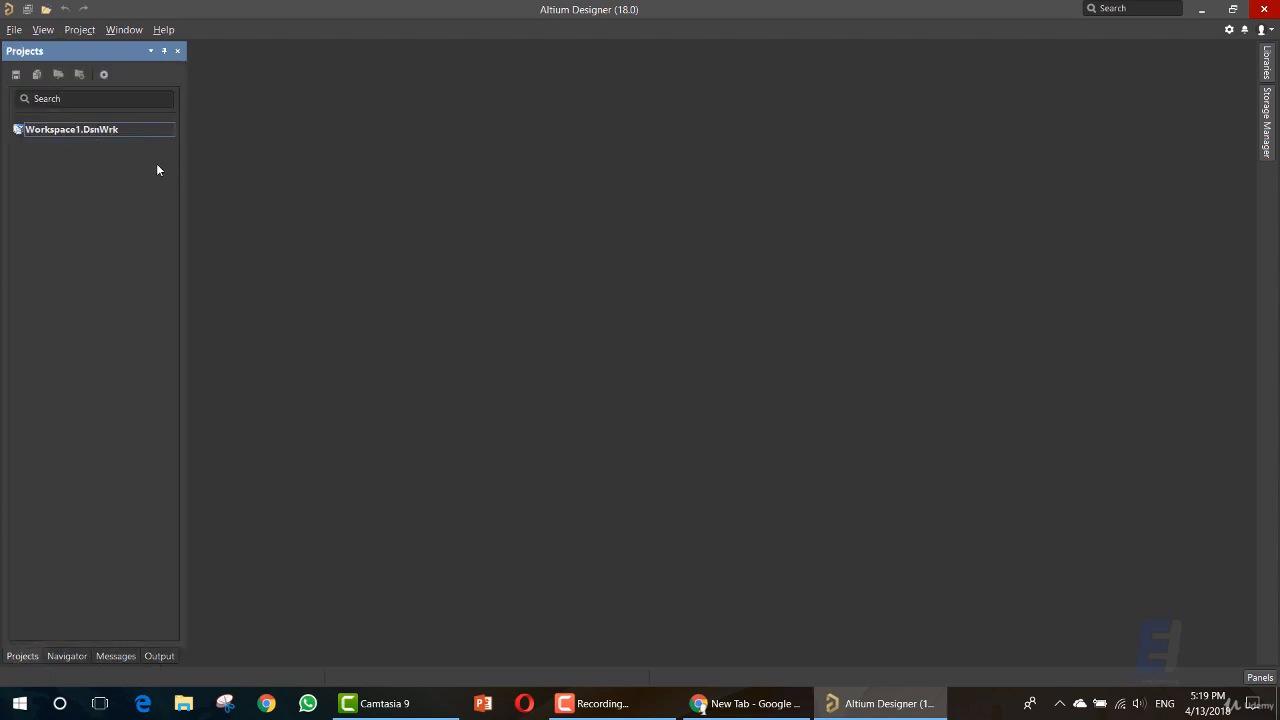
Create a new PCB project in the workspace.
left_click(14, 29)
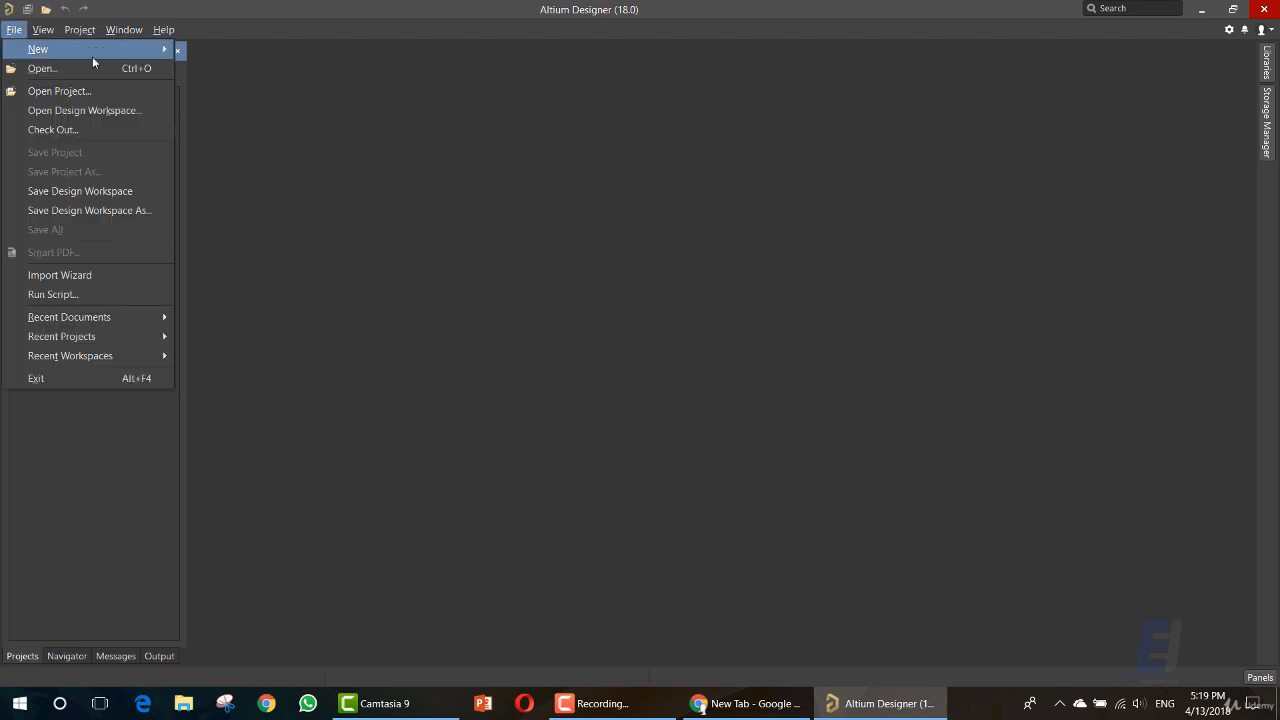
mouse_move(93, 55)
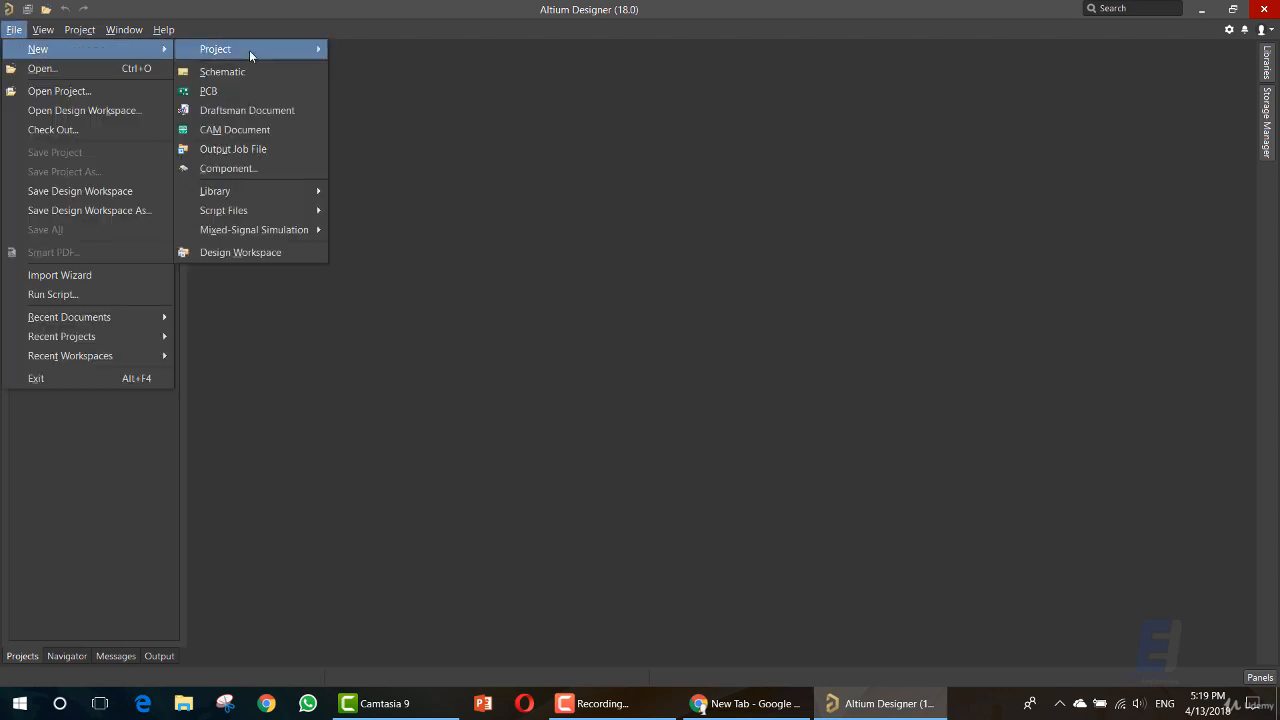
mouse_move(249, 50)
left_click(375, 50)
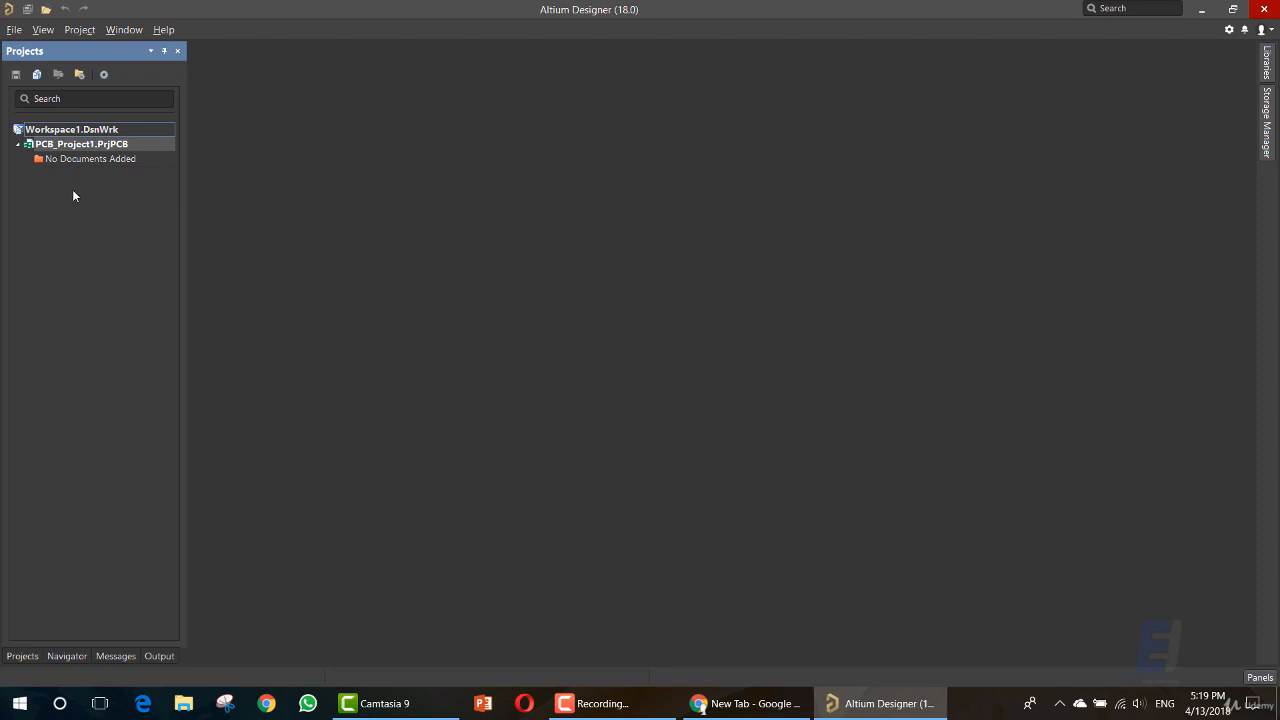
Add a new schematic to the PCB project and dock the floating SCH List beside the Properties and Storage Manager panels.
right_click(68, 147)
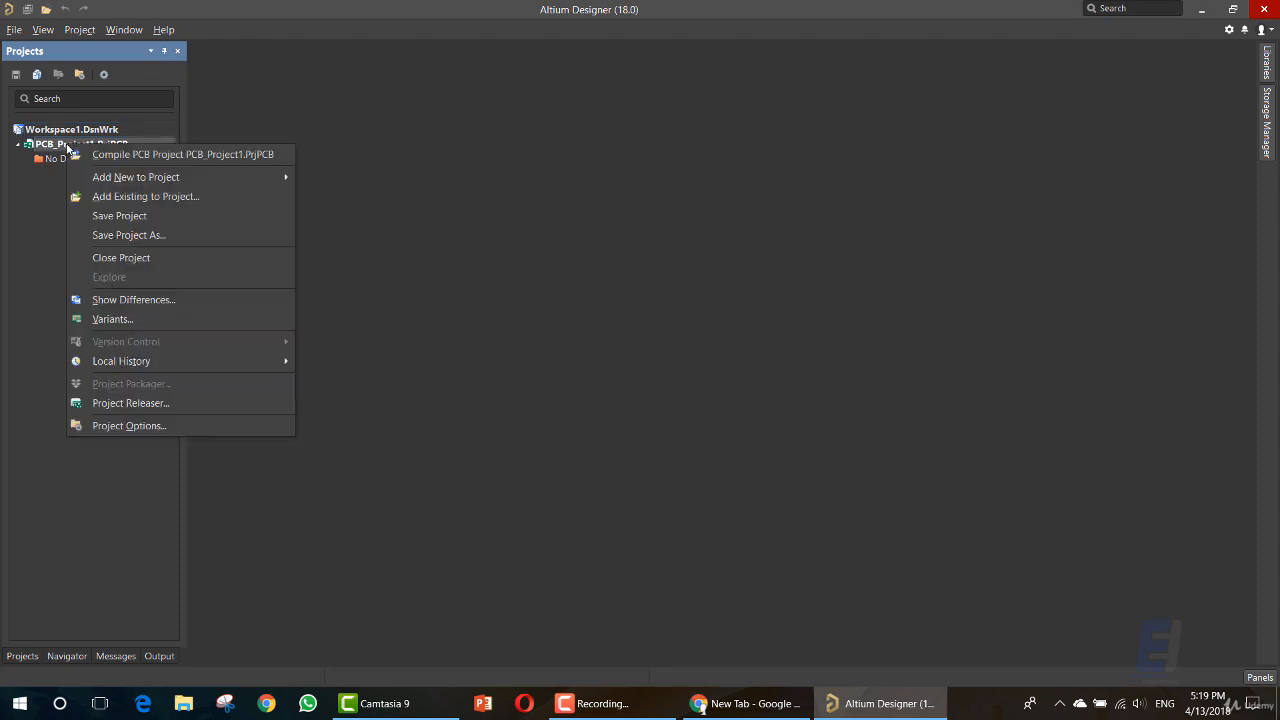
mouse_move(113, 180)
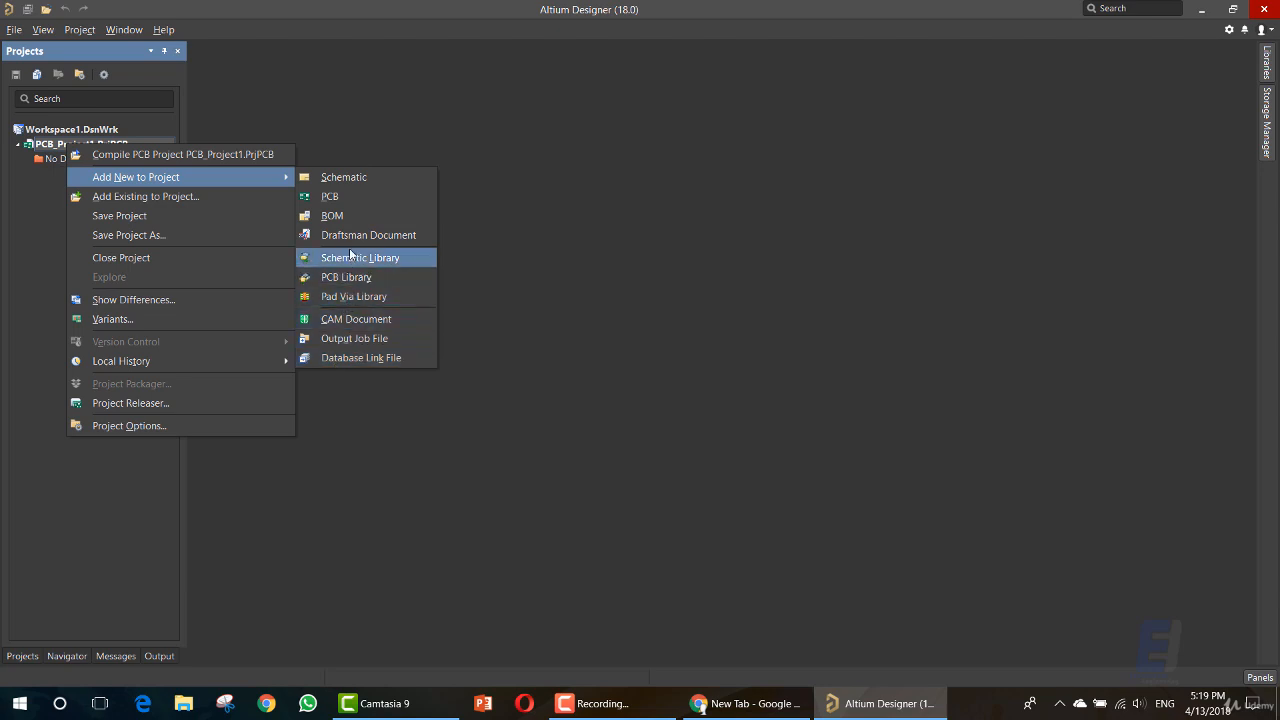
left_click(354, 183)
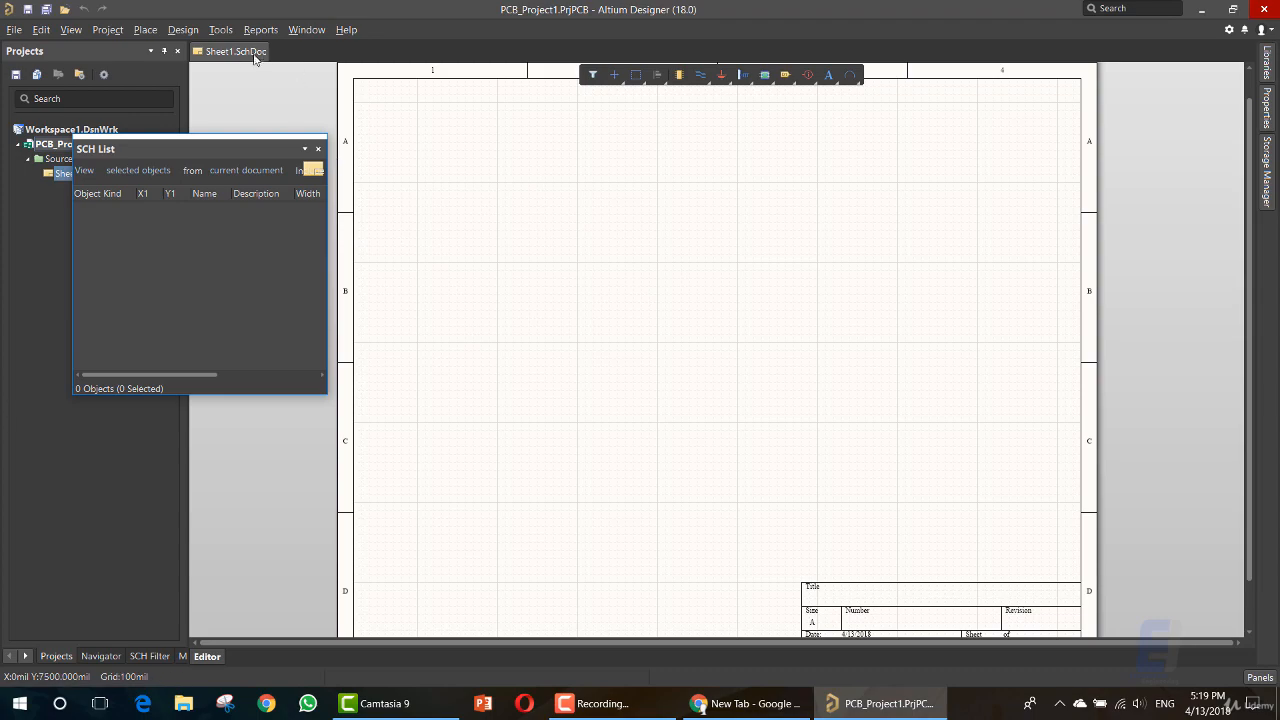
left_click_drag(187, 148, 1267, 240)
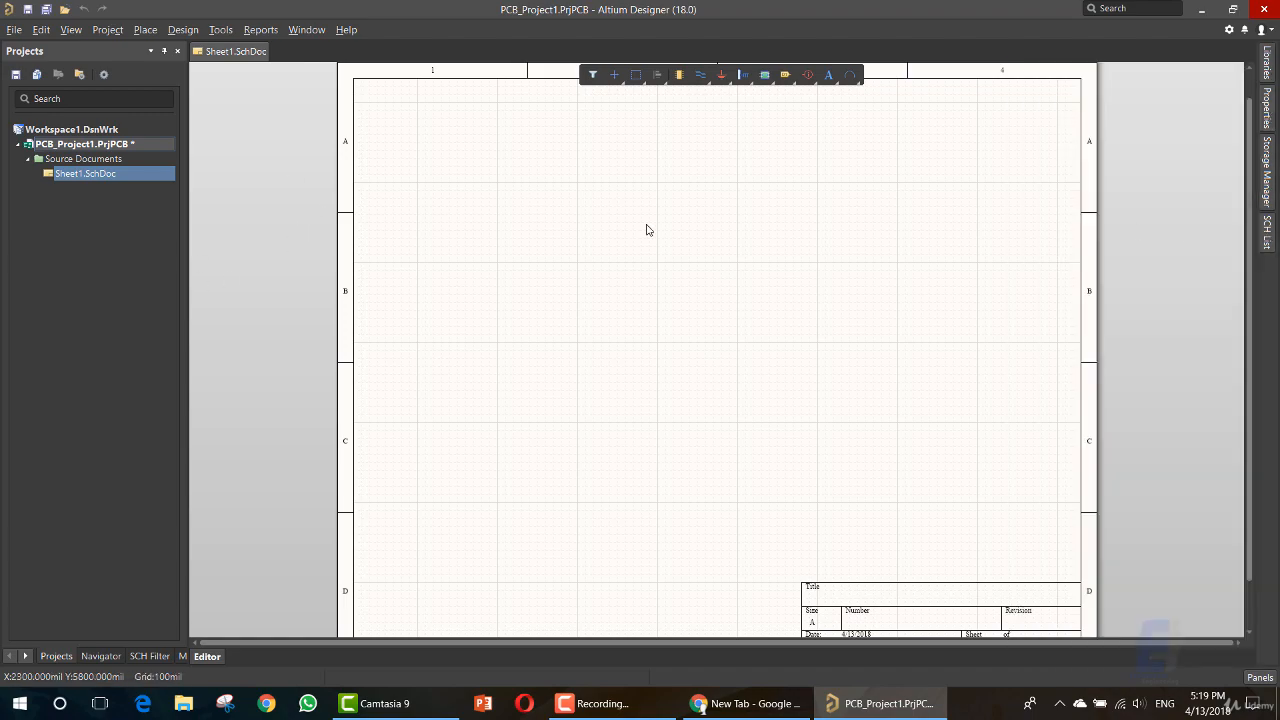
Add a new PCB document to the project and return to the schematic sheet after comparing the two.
right_click(63, 144)
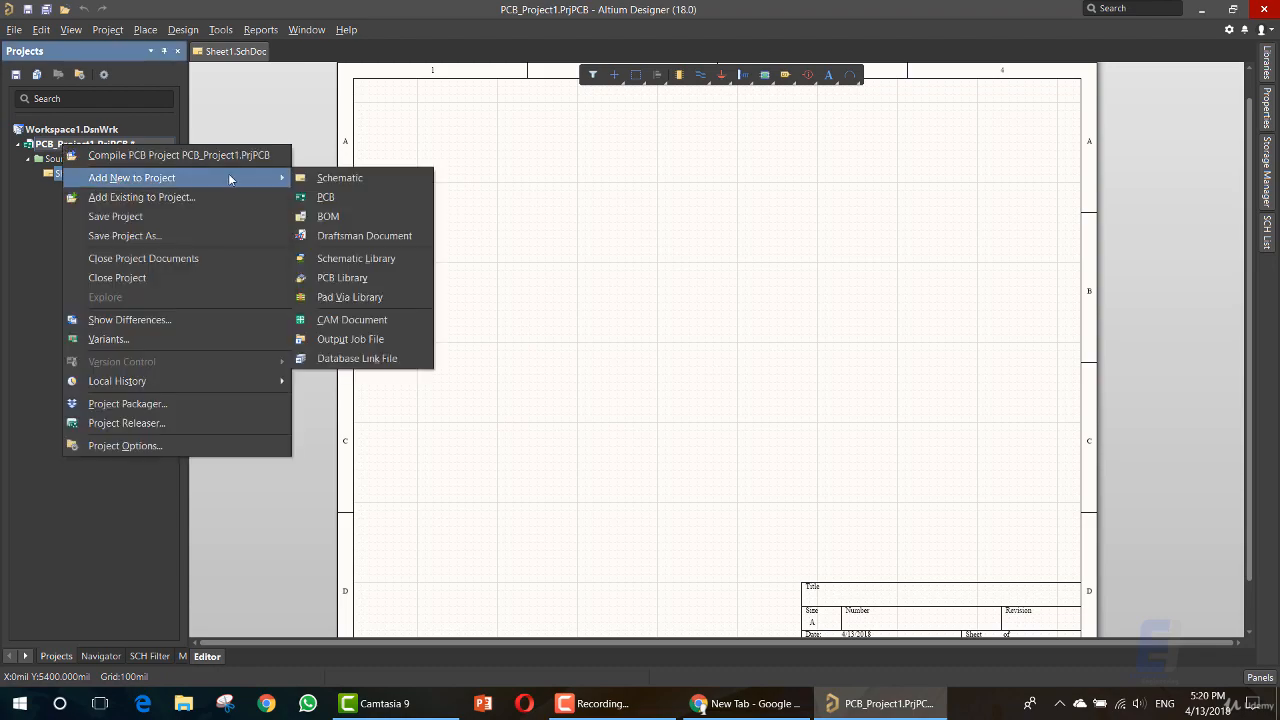
left_click(343, 200)
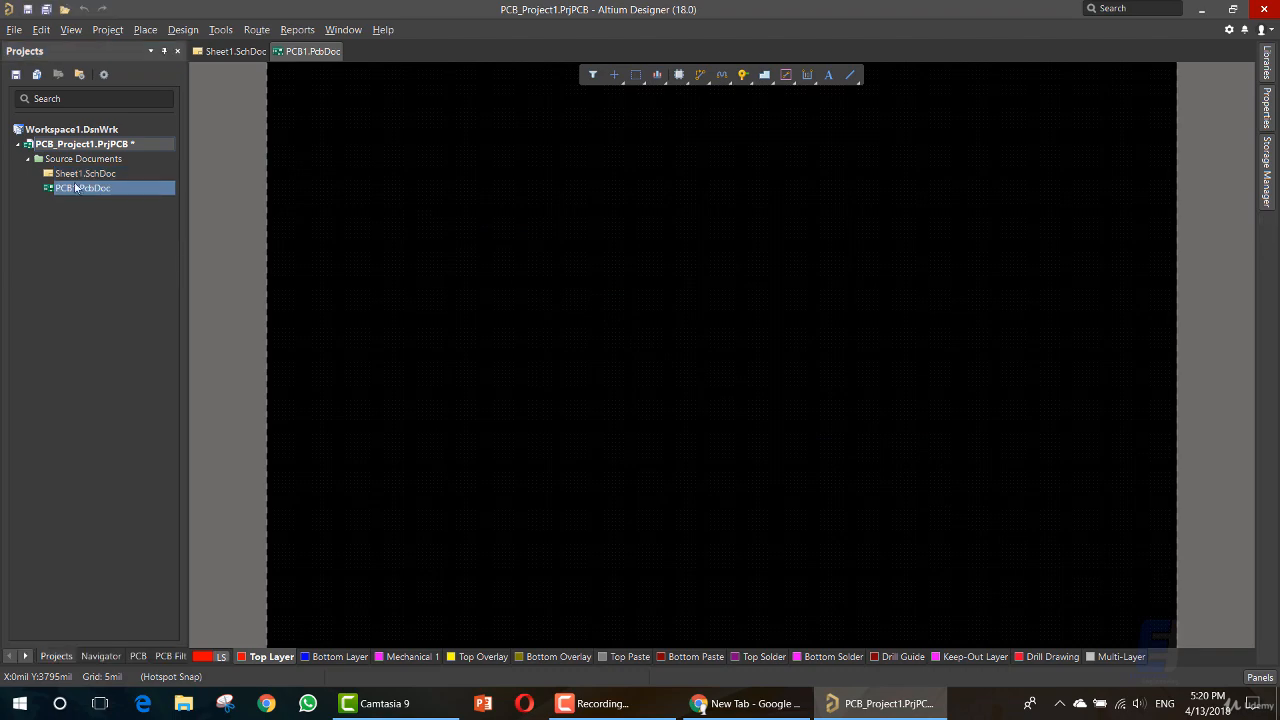
left_click(90, 178)
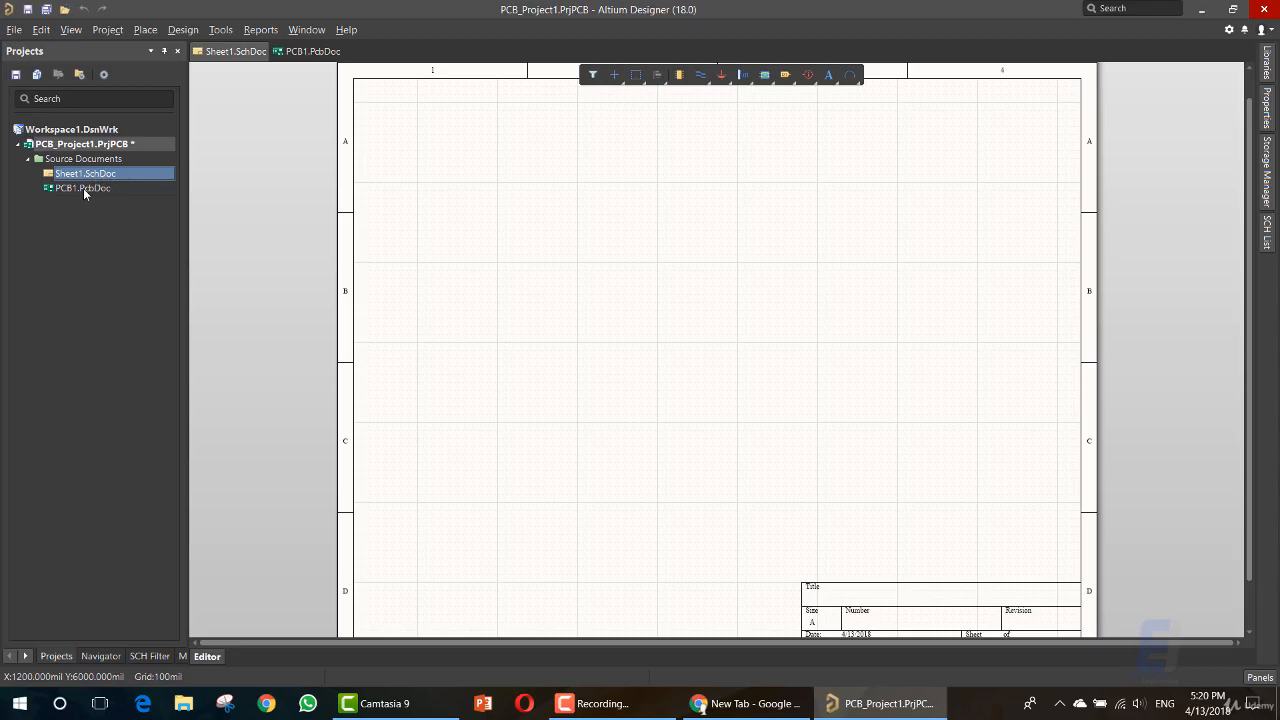
left_click(86, 189)
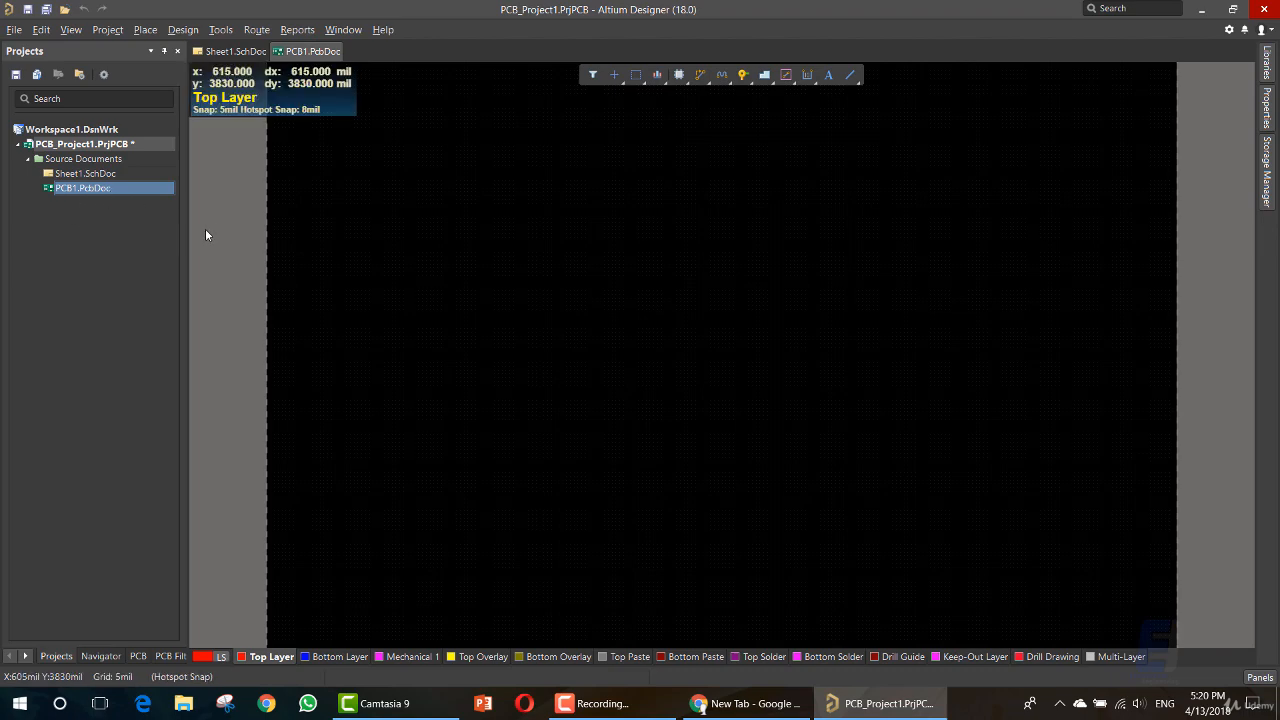
left_click(100, 174)
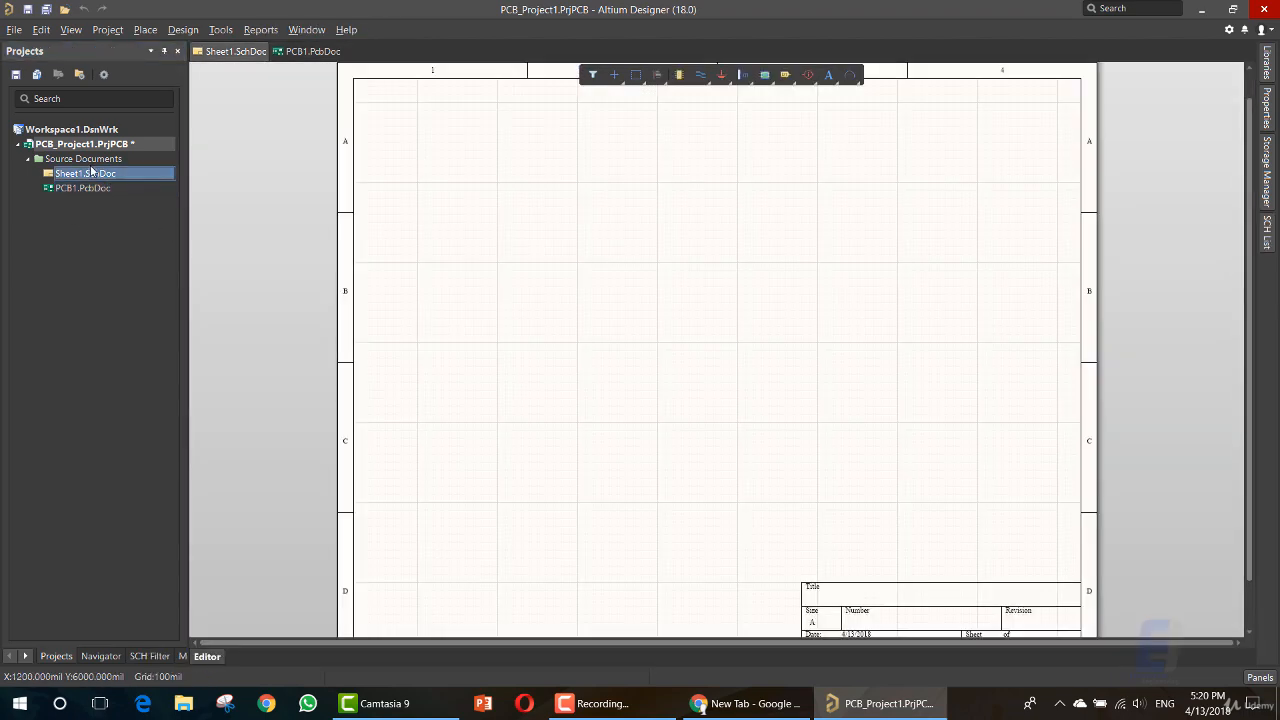
Start saving the project to a new location and create and open a folder named Project inside the desktop's Altium Designer Course folder.
right_click(91, 149)
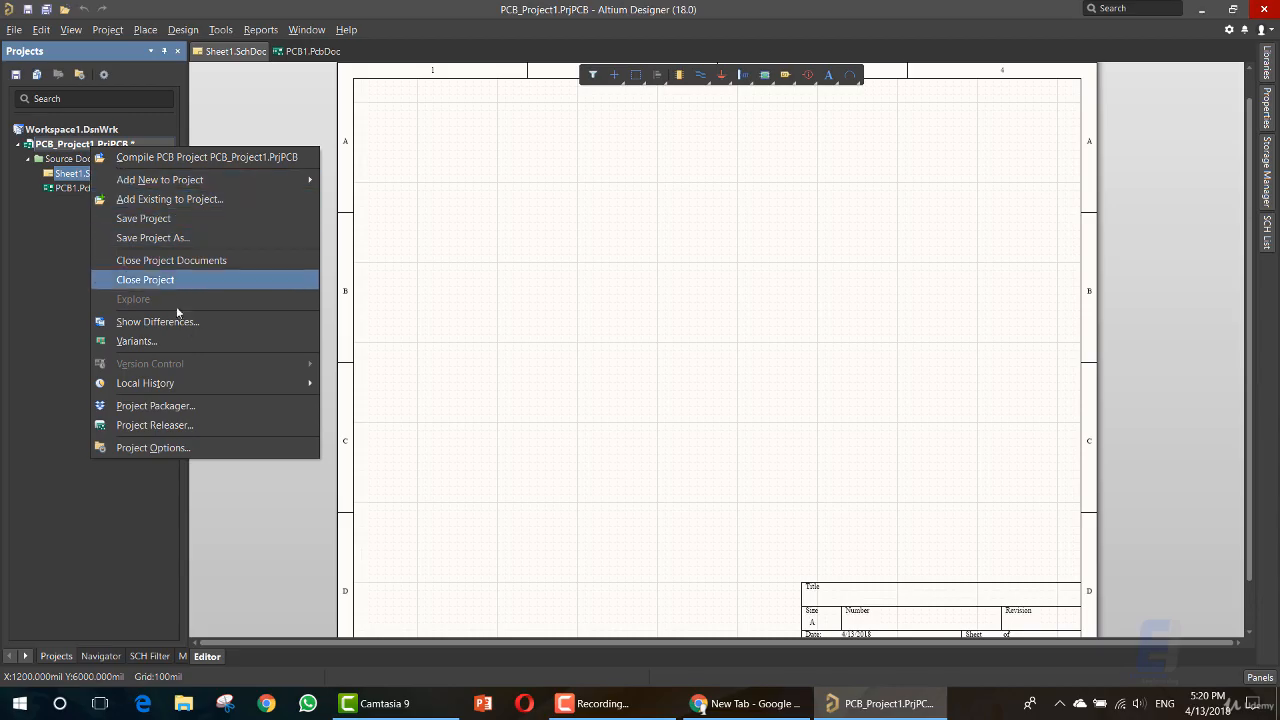
left_click(172, 241)
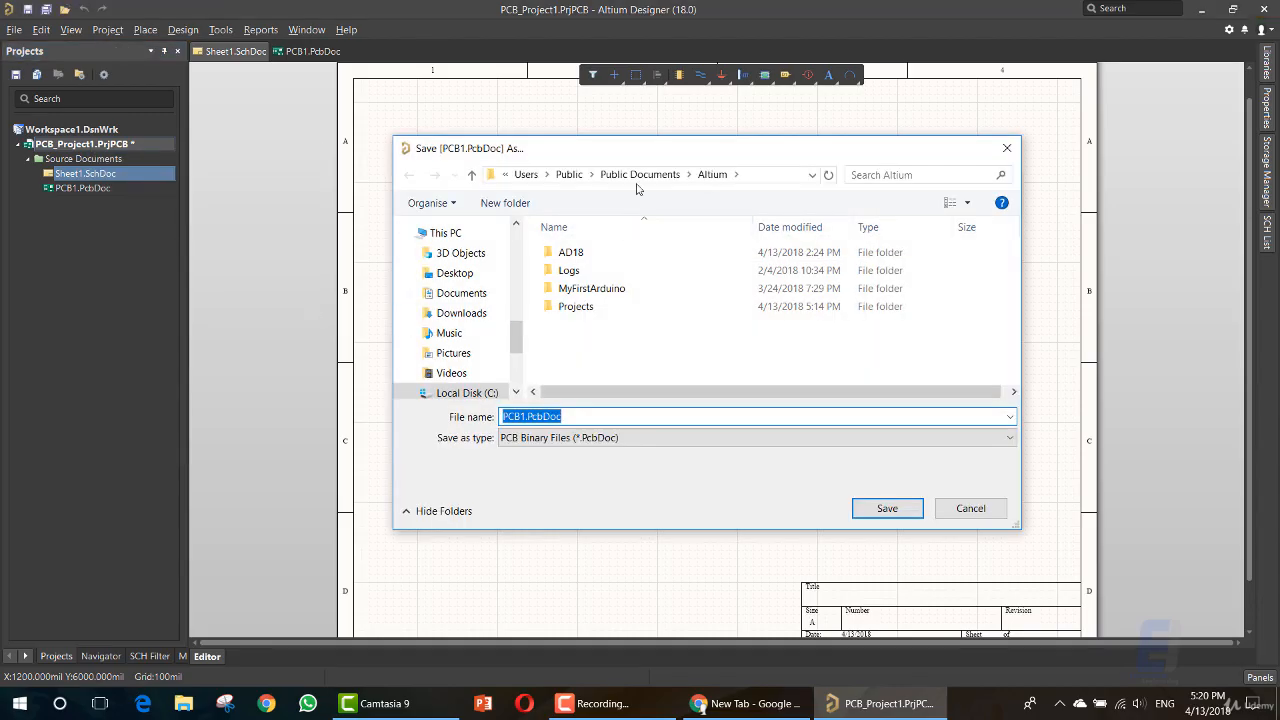
type("C:\\Users\\pugaz\\Desktop\\Altium Designer Course")
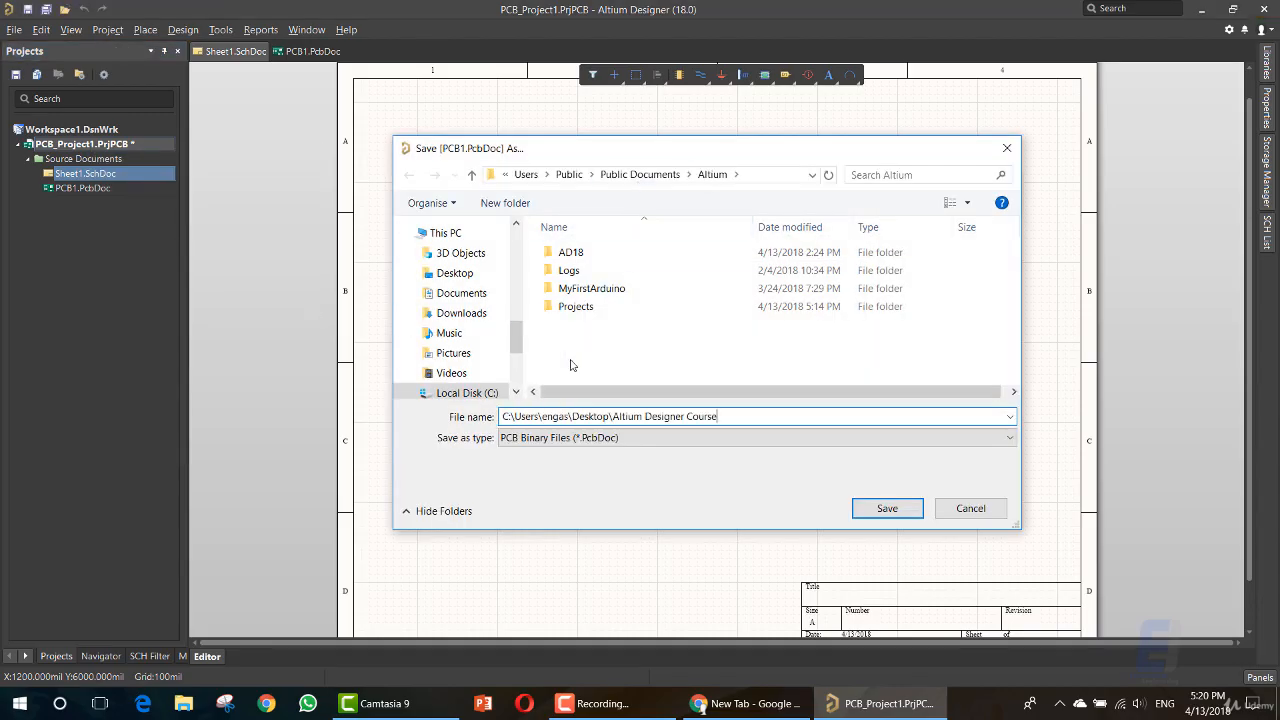
key("Return")
left_click(526, 204)
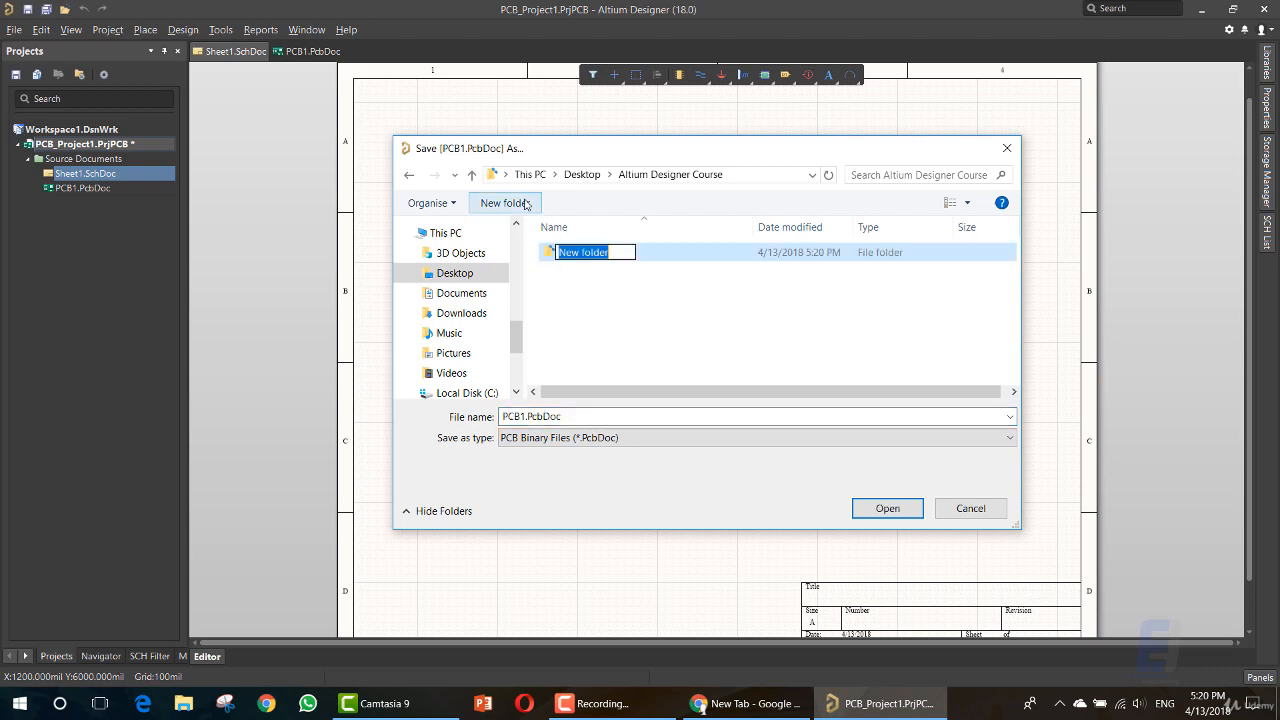
type("Project")
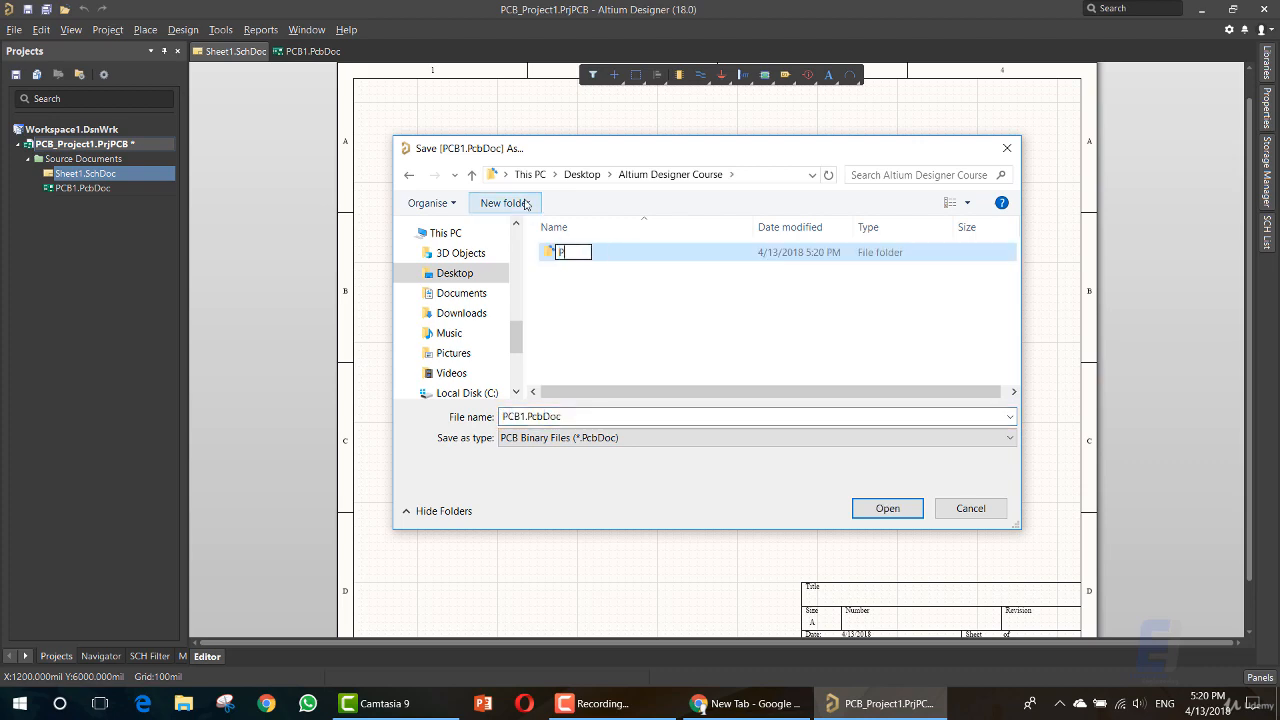
key("Return")
key("Return")
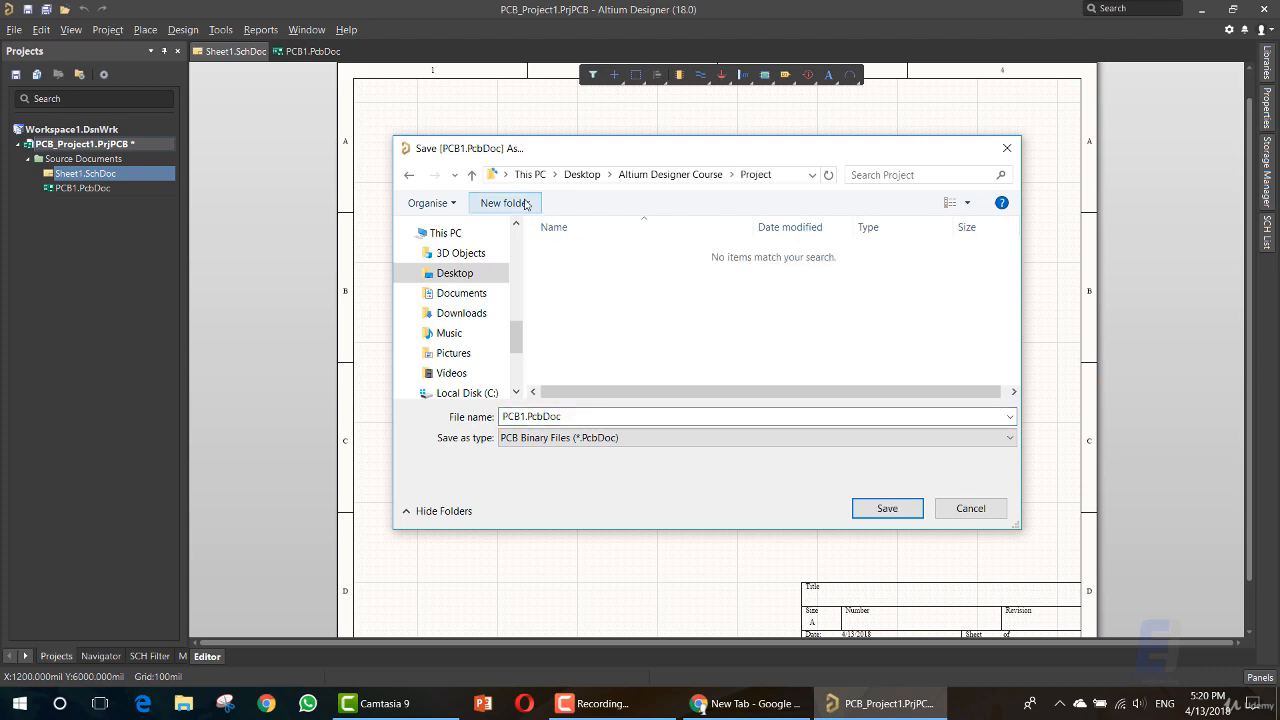
Save PCB1.PcbDoc, Sheet1.SchDoc and PCB_Project1.PrjPCB in the Project folder.
double_click(537, 420)
left_click(875, 508)
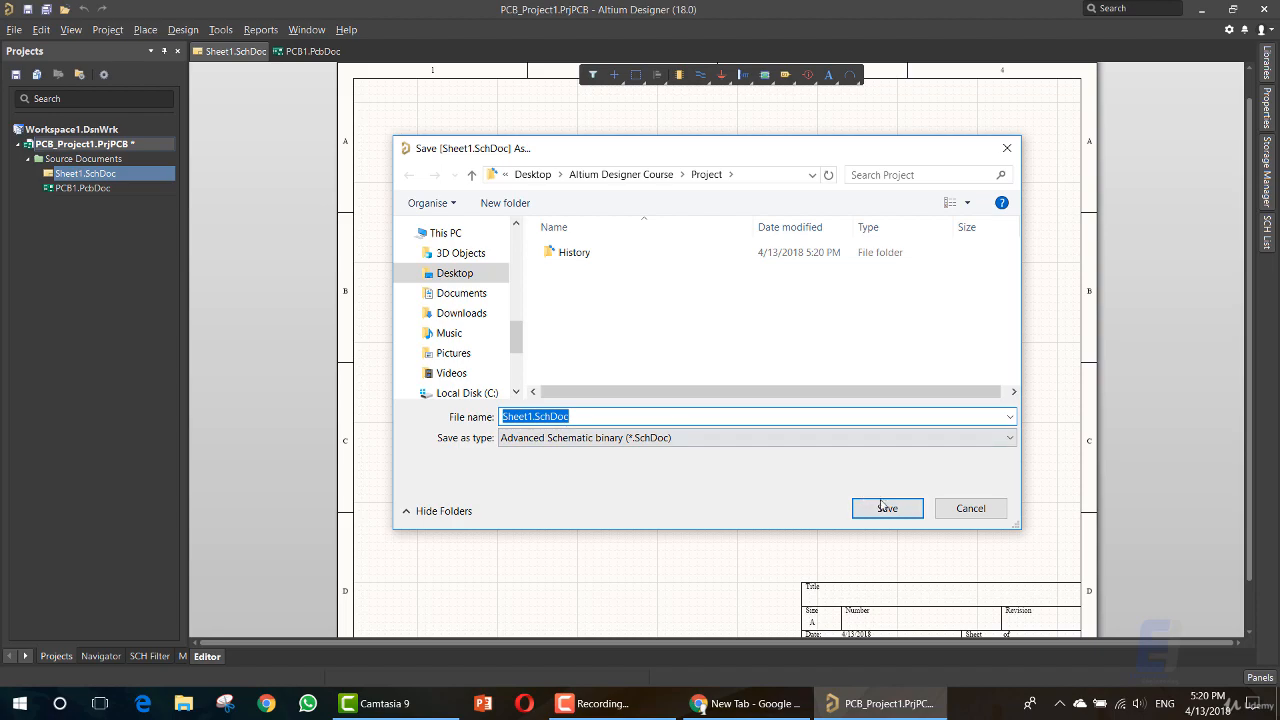
left_click(881, 507)
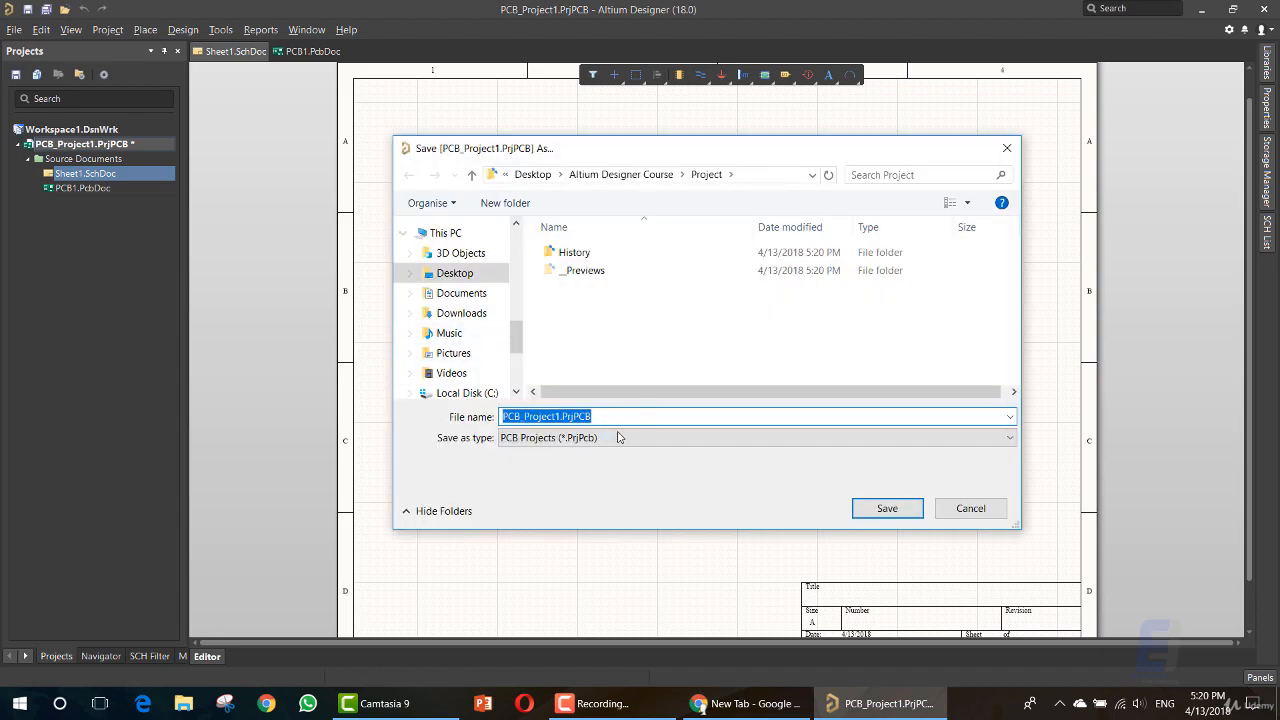
left_click(876, 509)
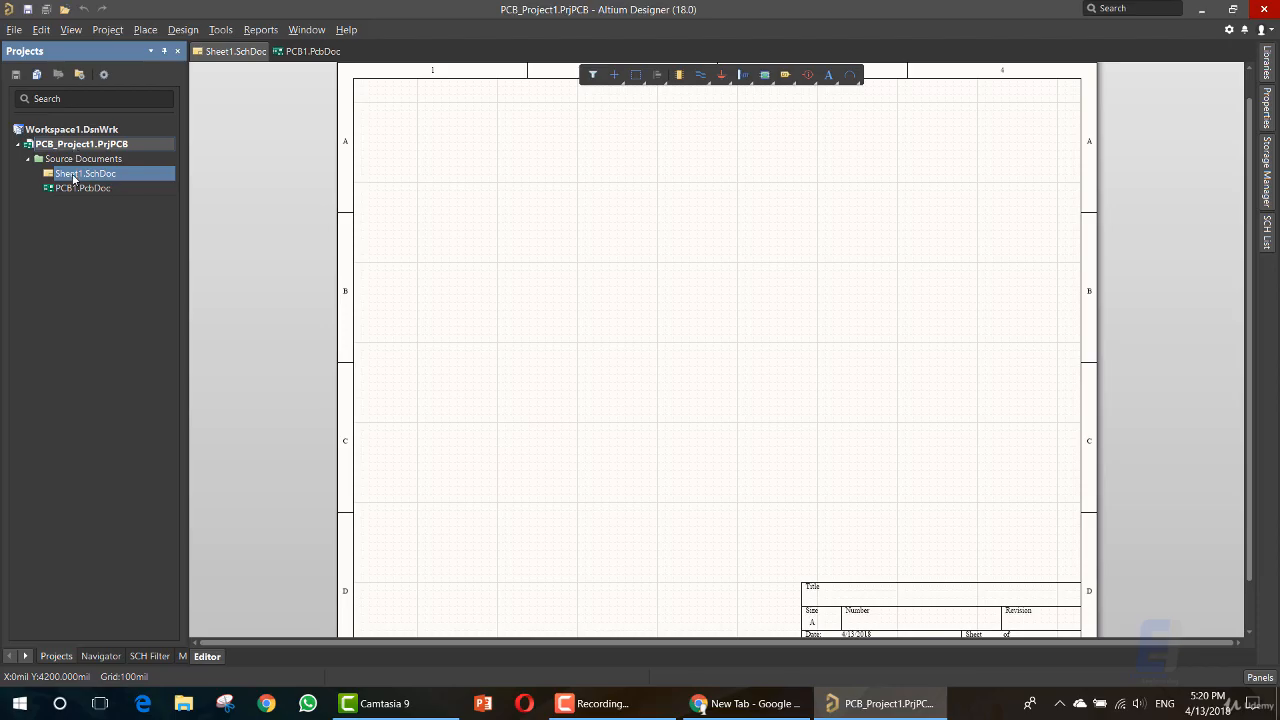
Compare the schematic and PCB editors by alternating between the two documents, and examine the routing commands offered for the PCB.
double_click(74, 187)
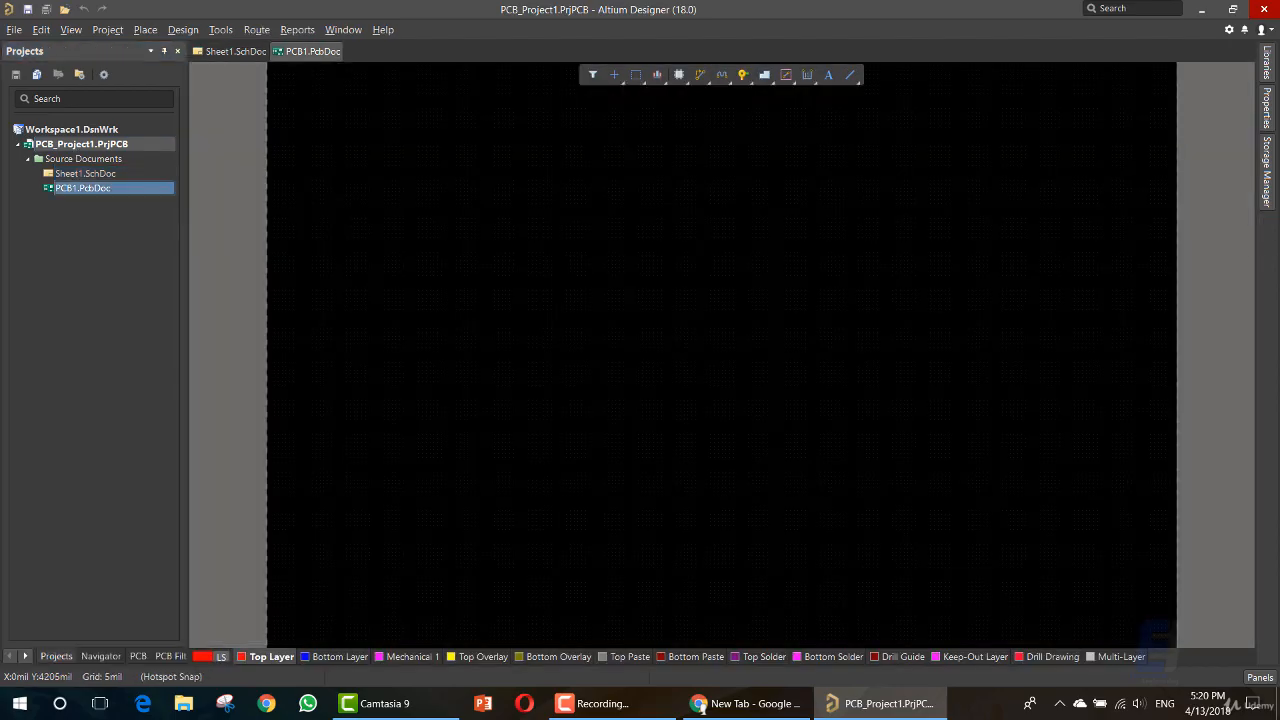
double_click(76, 173)
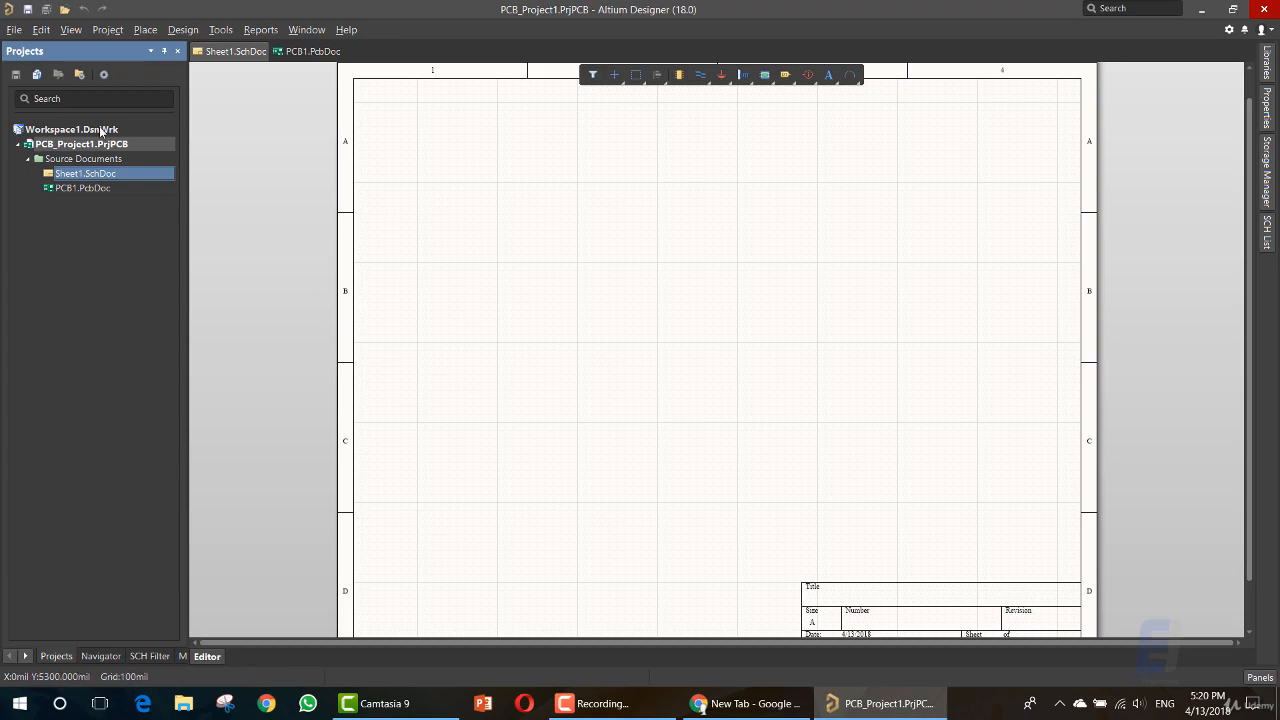
double_click(88, 188)
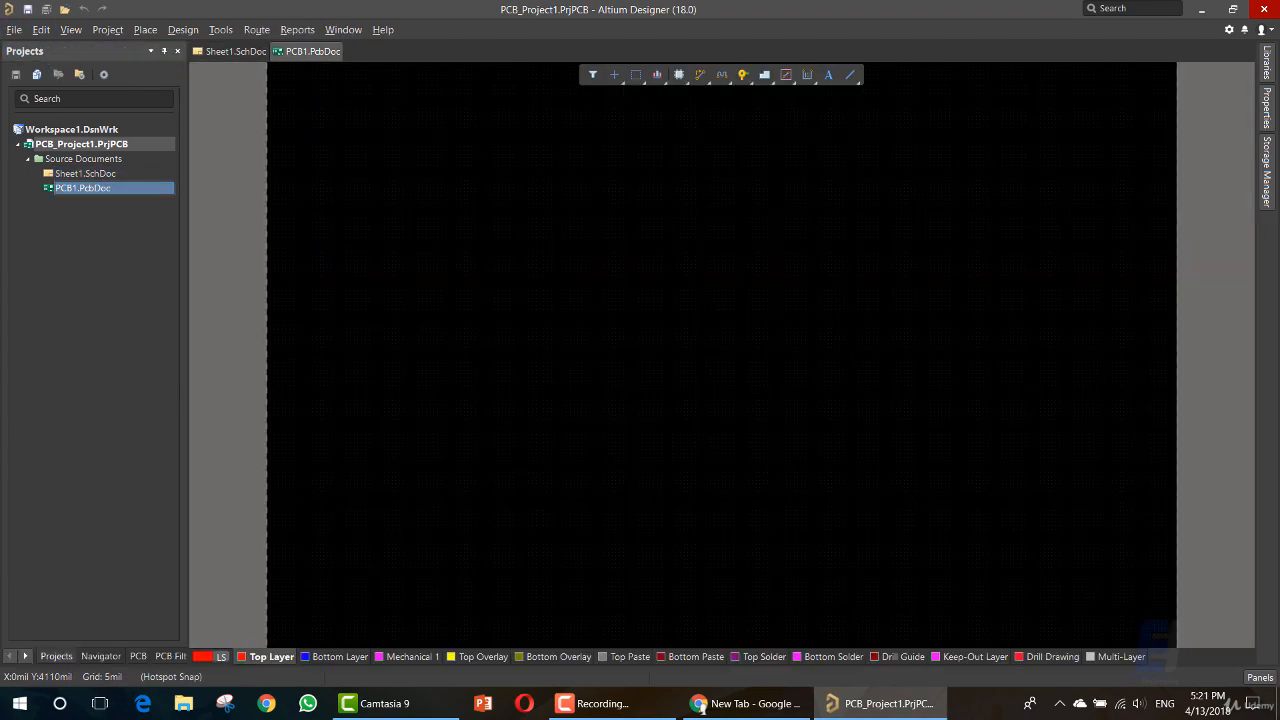
double_click(95, 175)
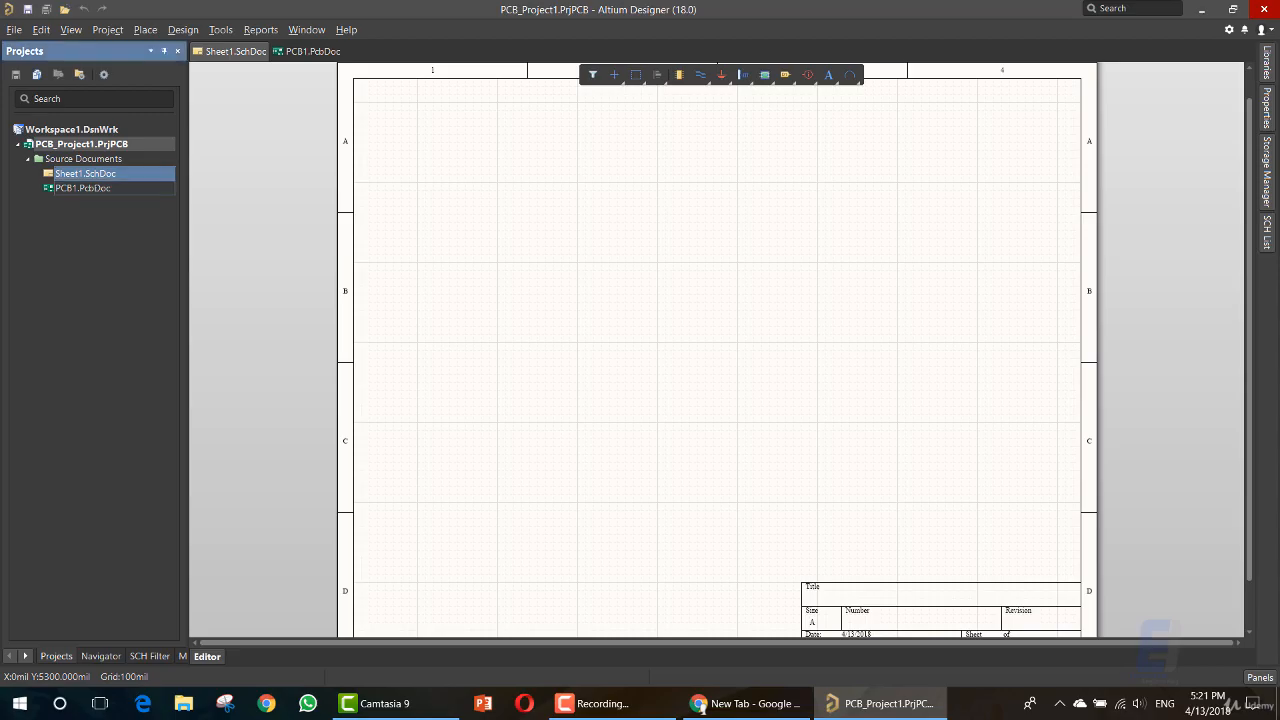
double_click(94, 189)
double_click(95, 174)
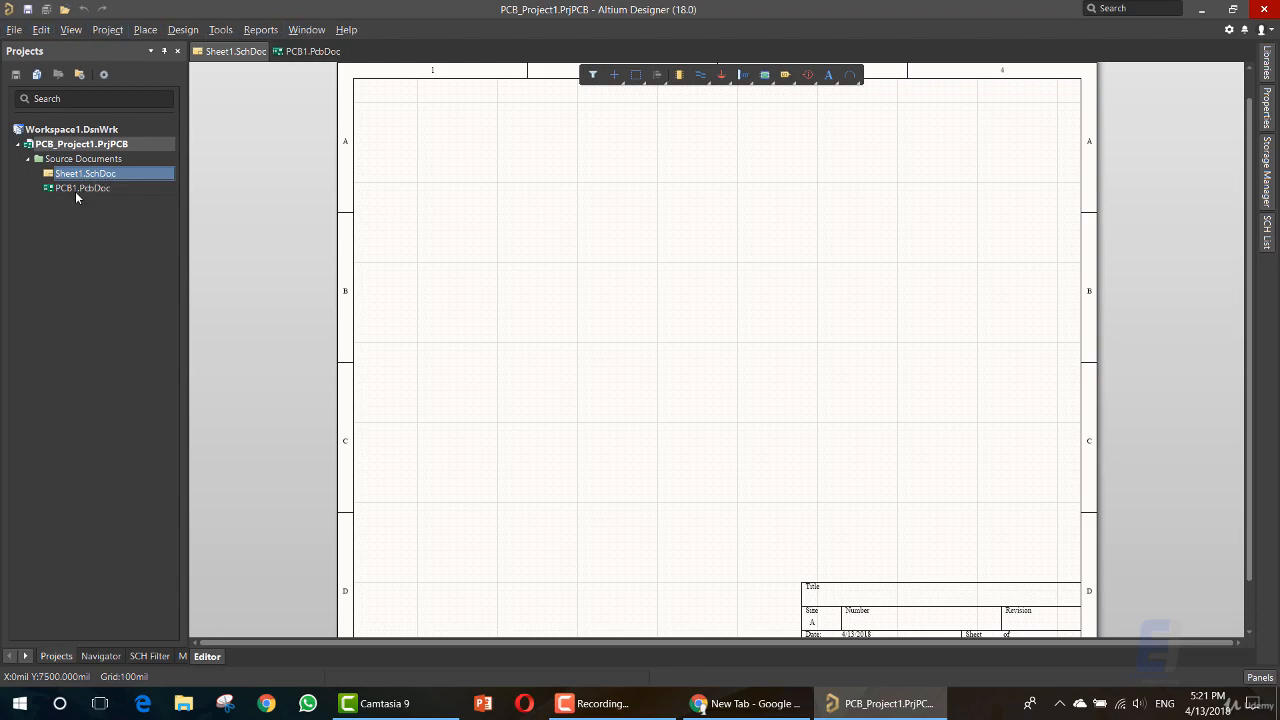
double_click(78, 189)
left_click(257, 30)
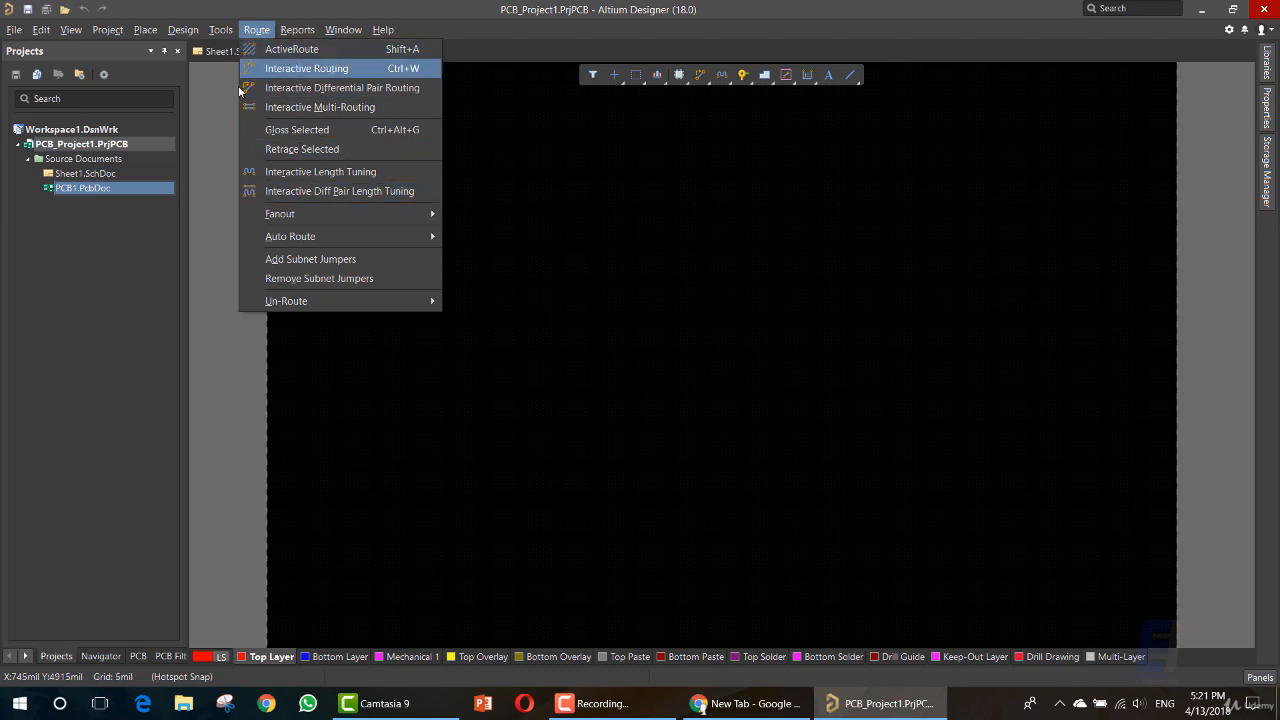
left_click(92, 250)
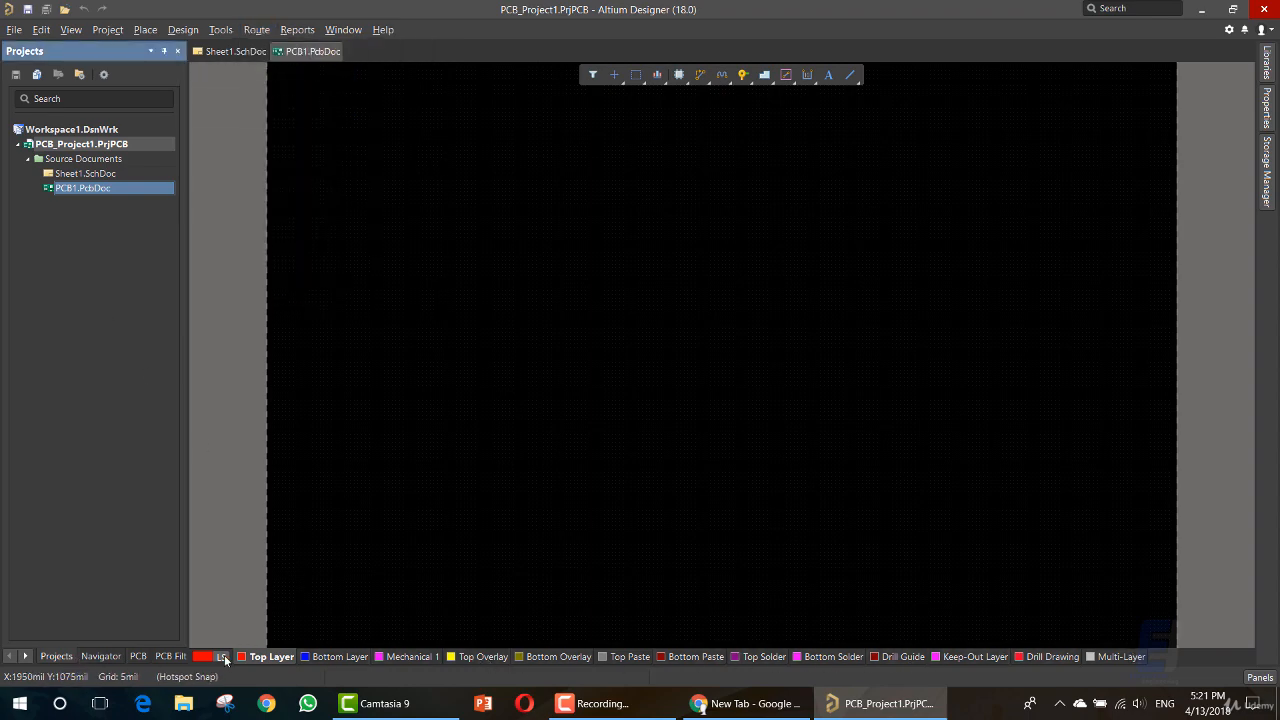
left_click(84, 658)
left_click(57, 657)
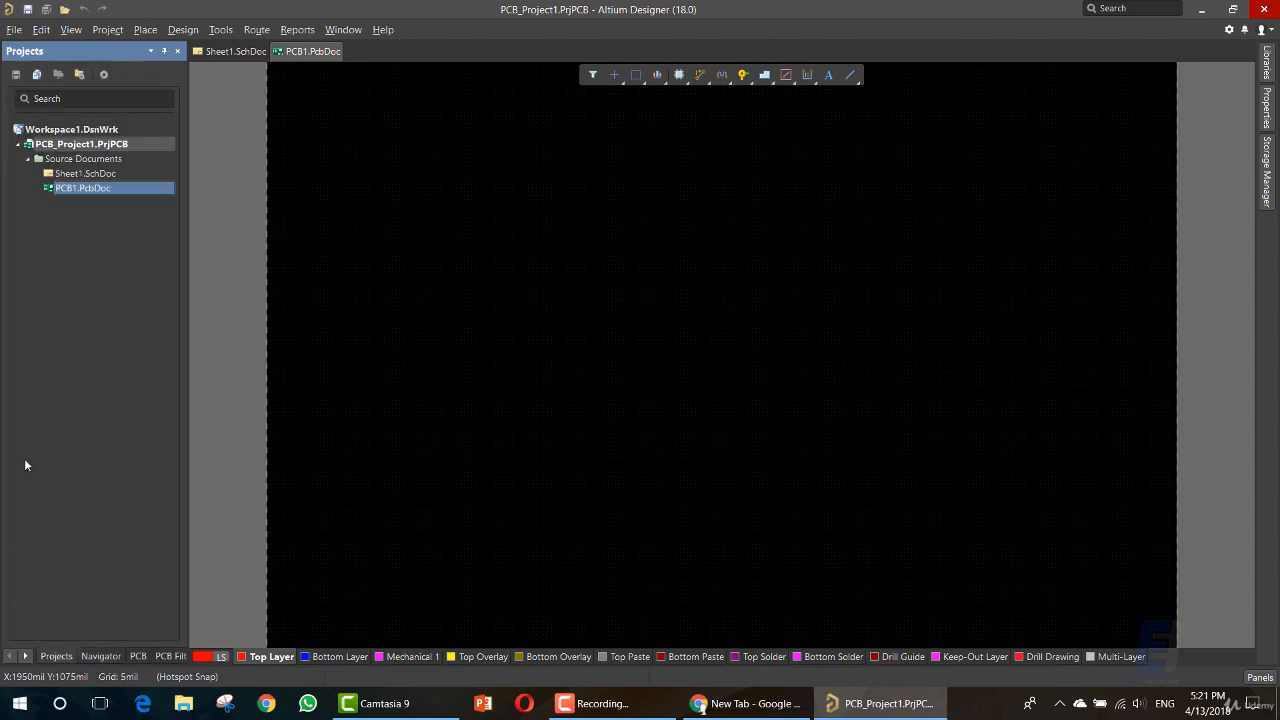